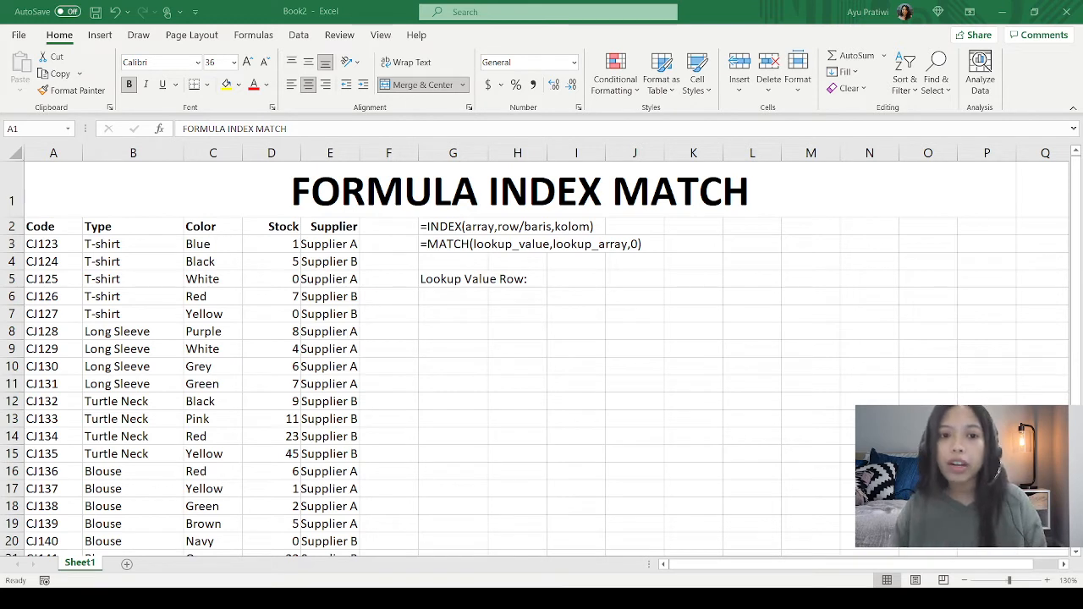
pyautogui.click(829, 375)
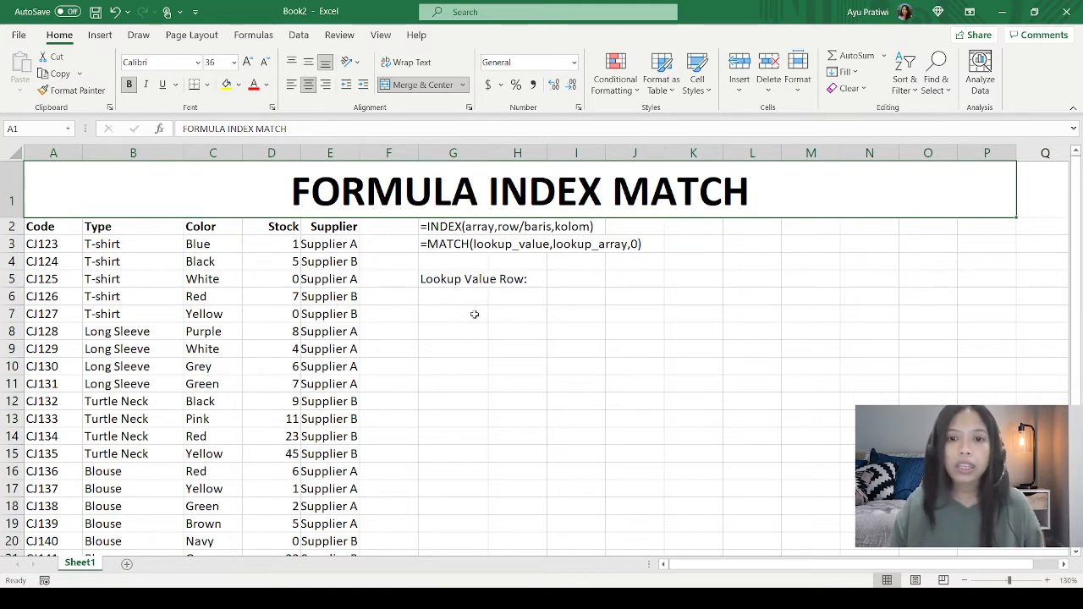
pyautogui.click(457, 230)
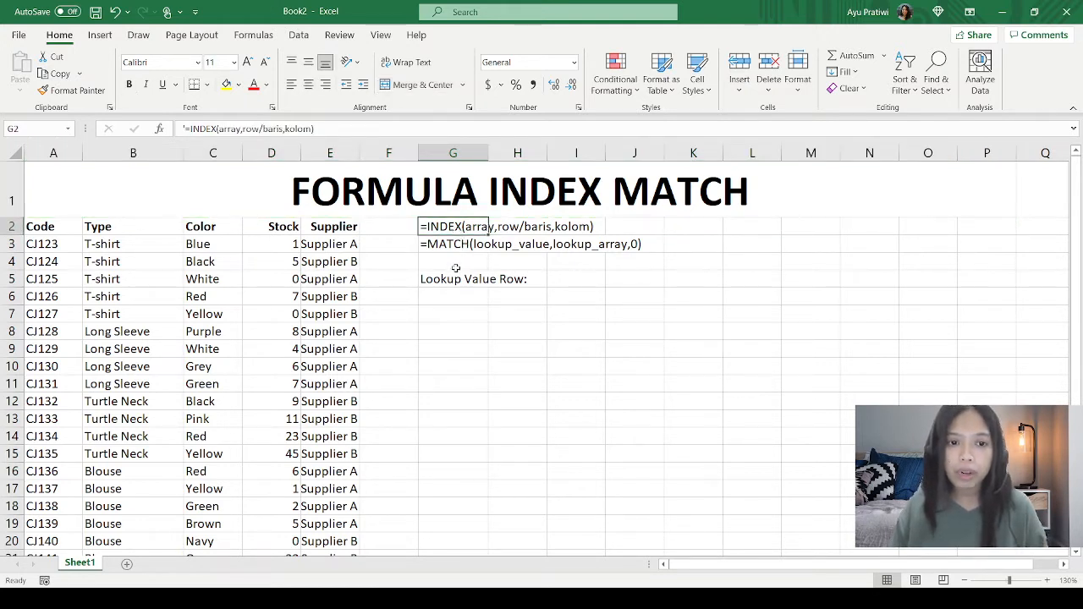
pyautogui.hotkey('ctrl', 'c')
pyautogui.click(446, 250)
pyautogui.press('Escape')
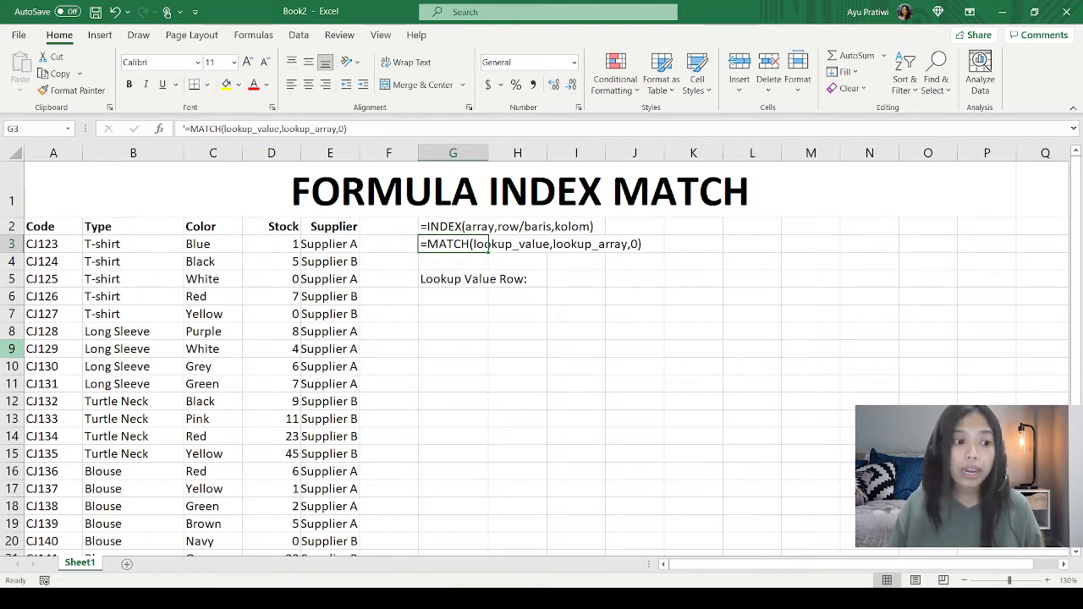
# Step: Copy the code CJ126 from A6 into G6 below the Lookup Value Row label
pyautogui.click(44, 302)
pyautogui.hotkey('ctrl', 'c')
pyautogui.doubleClick(455, 295)
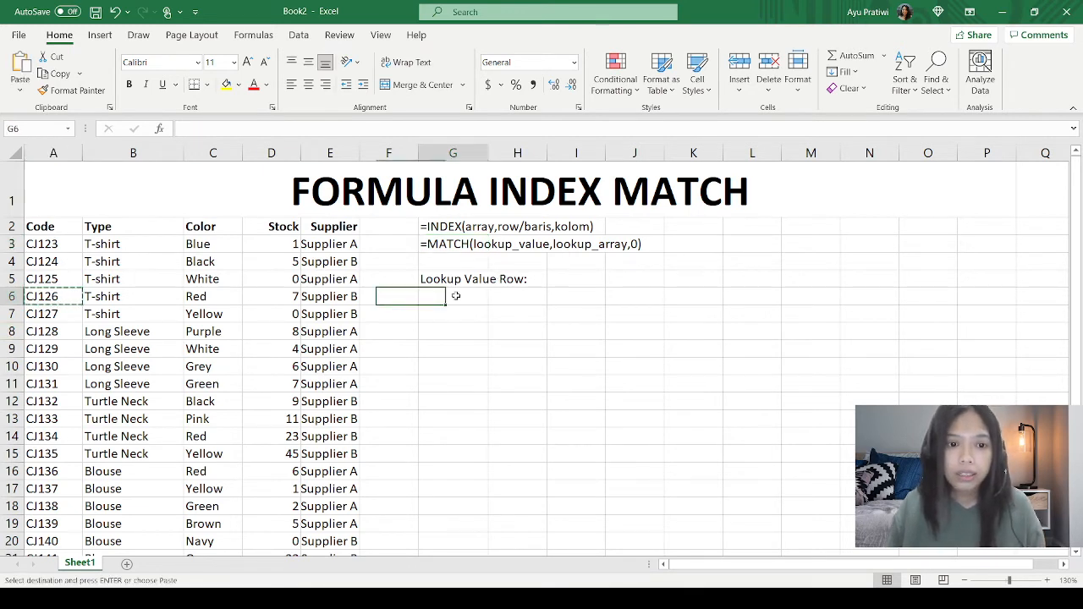
pyautogui.click(28, 303)
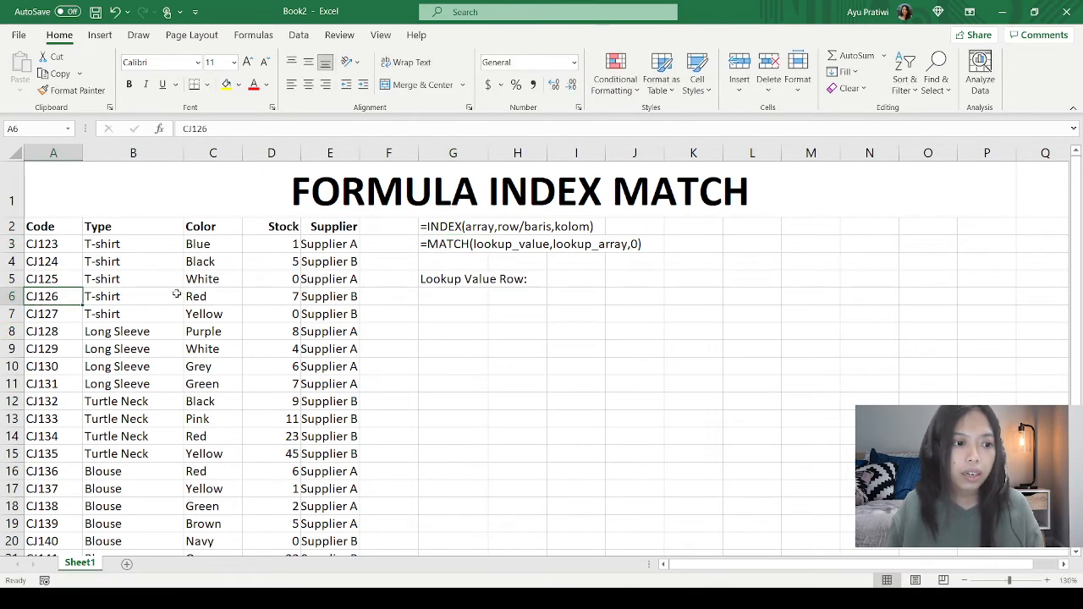
pyautogui.hotkey('ctrl', 'c')
pyautogui.click(467, 290)
pyautogui.hotkey('ctrl', 'v')
pyautogui.click(450, 382)
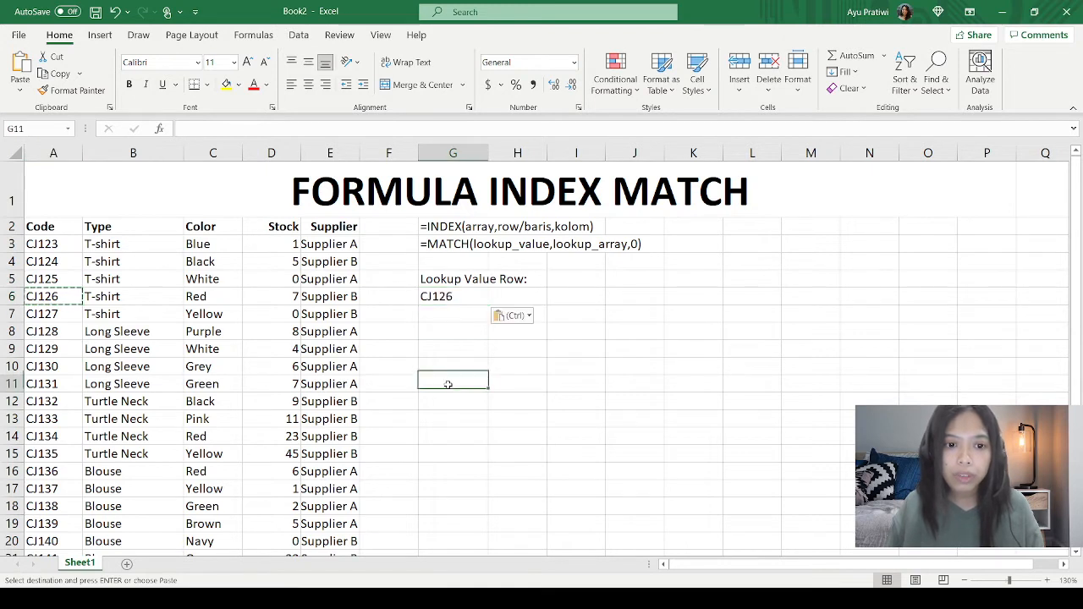
# Step: Begin an INDEX formula in G7 with A2:E14 as the array and a nested MATCH function as the row argument
pyautogui.click(448, 320)
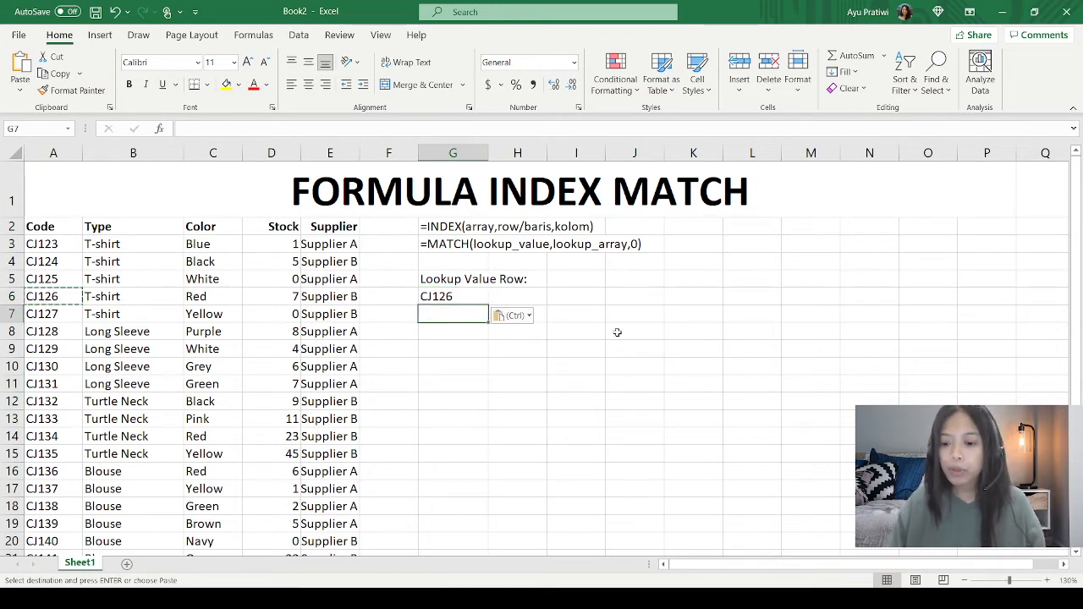
pyautogui.write('=(')
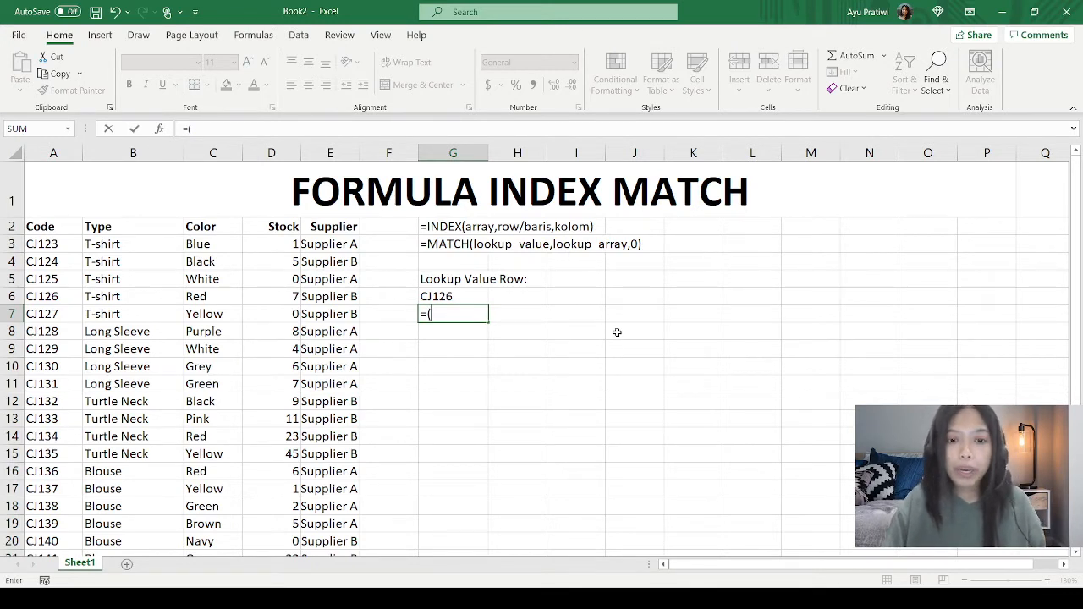
pyautogui.press('BackSpace')
pyautogui.write('INDEX')
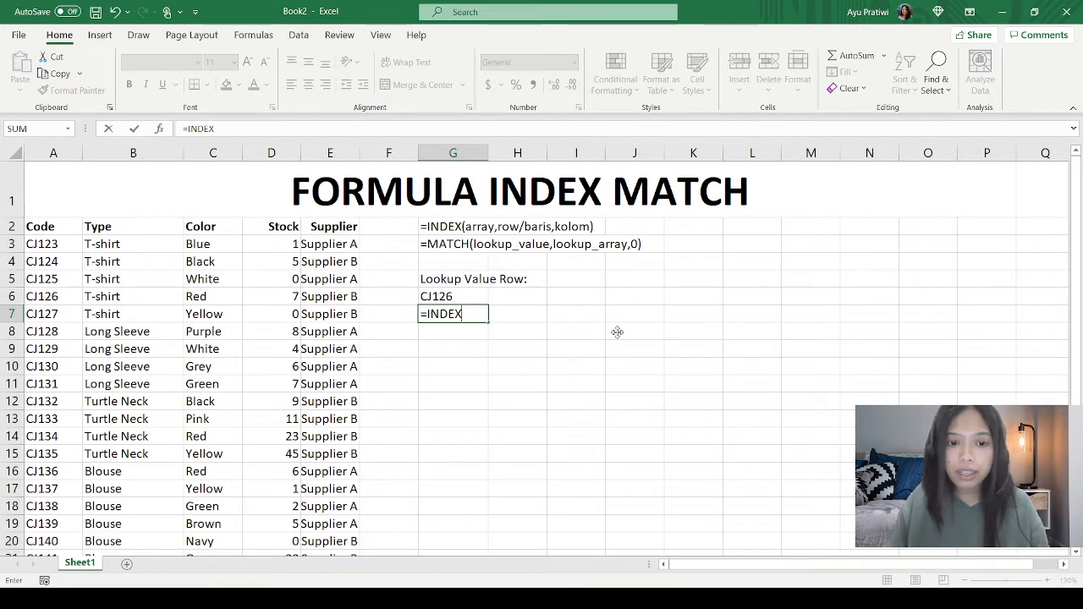
pyautogui.write('(')
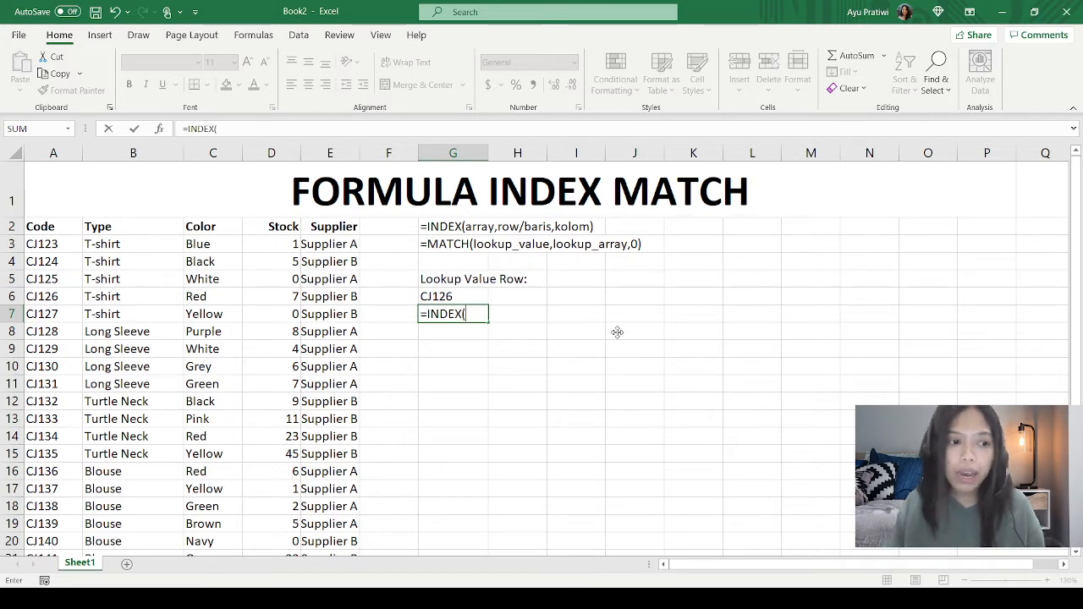
pyautogui.moveTo(32, 223); pyautogui.dragTo(349, 434)
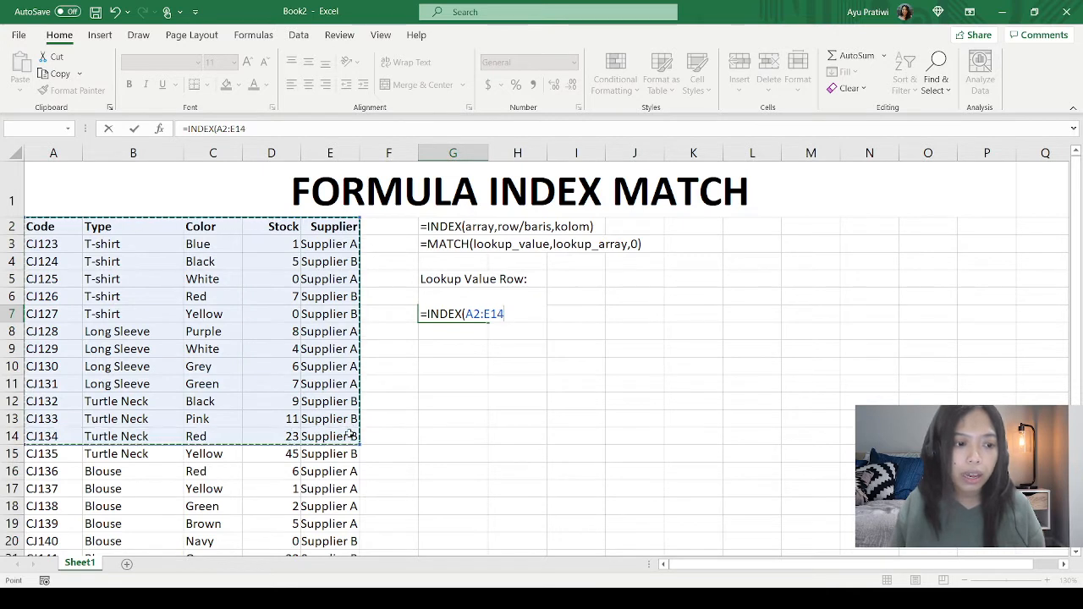
pyautogui.write(',')
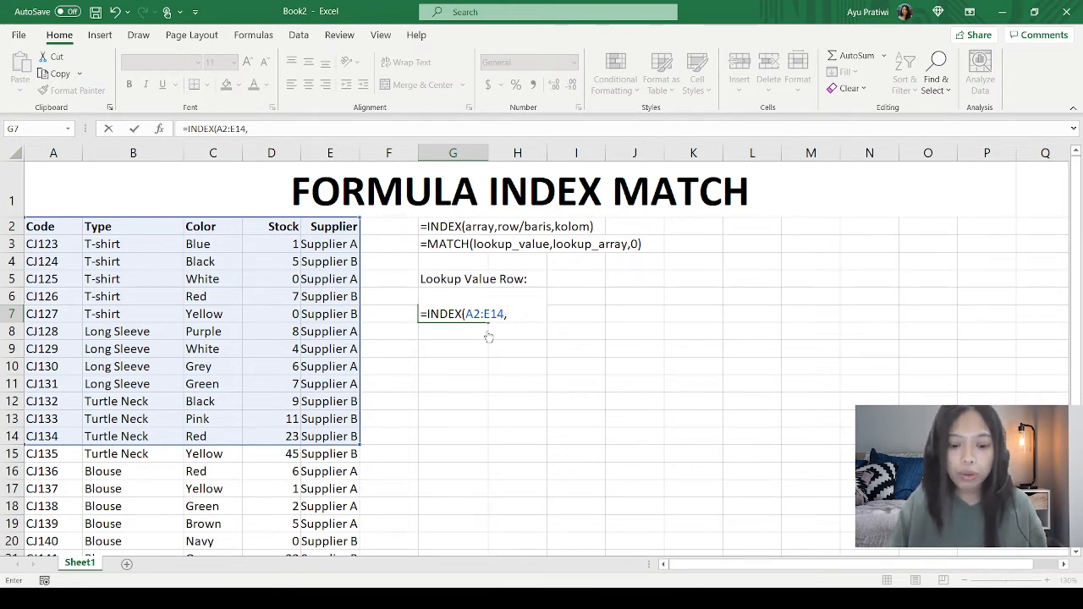
pyautogui.write('MATCH')
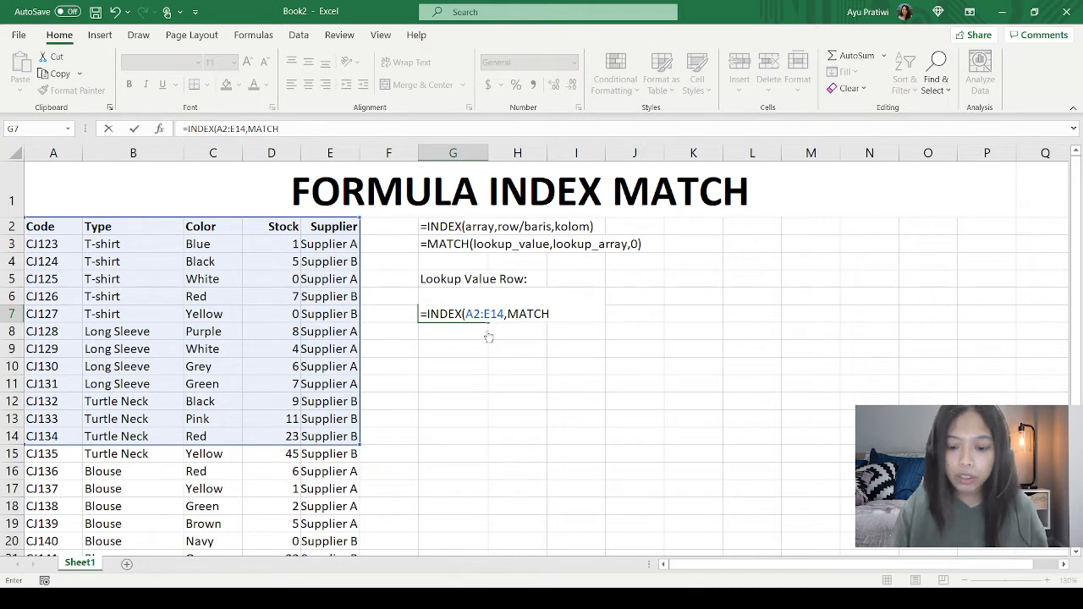
pyautogui.write('(')
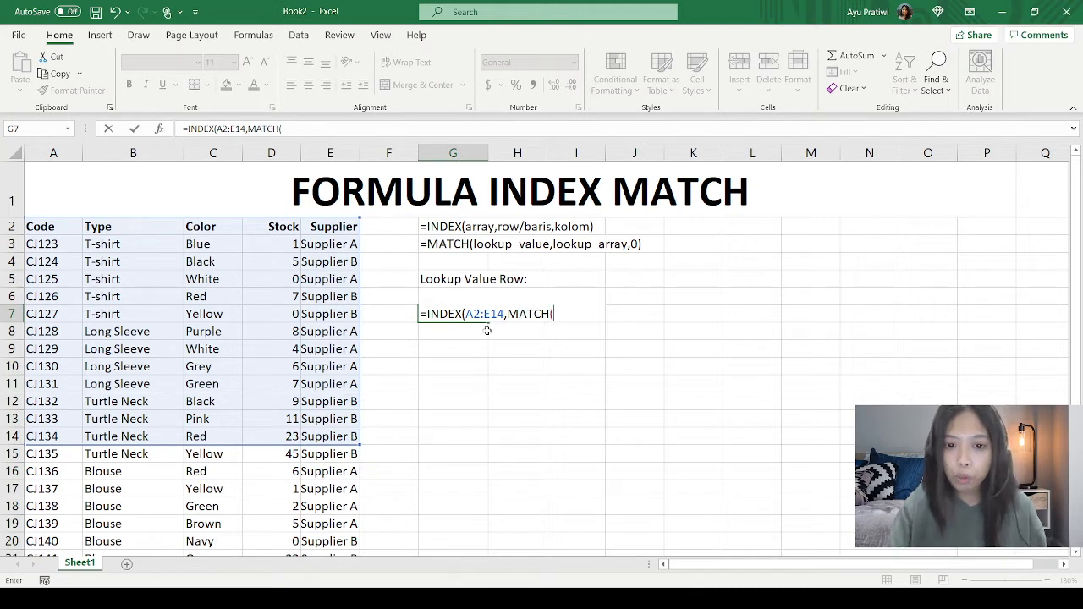
pyautogui.click(464, 295)
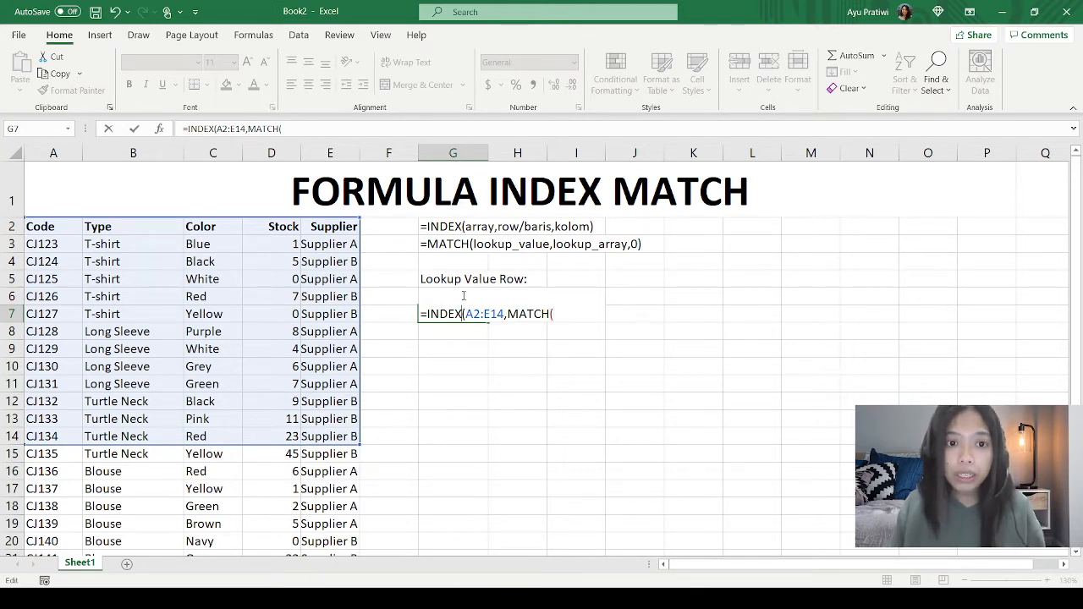
pyautogui.doubleClick(511, 314)
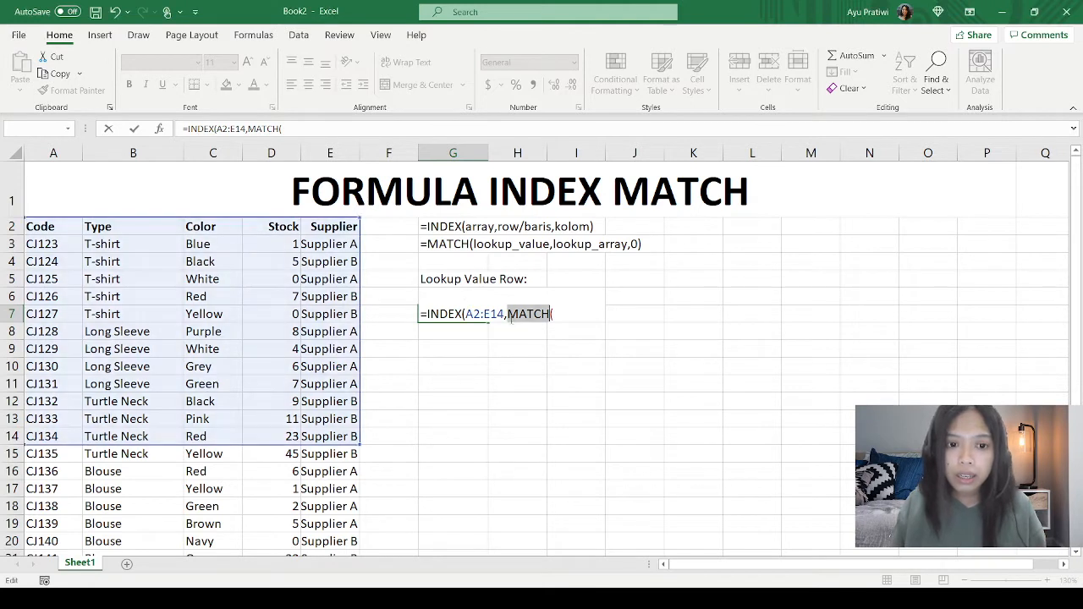
pyautogui.click(442, 276)
pyautogui.press('Down')
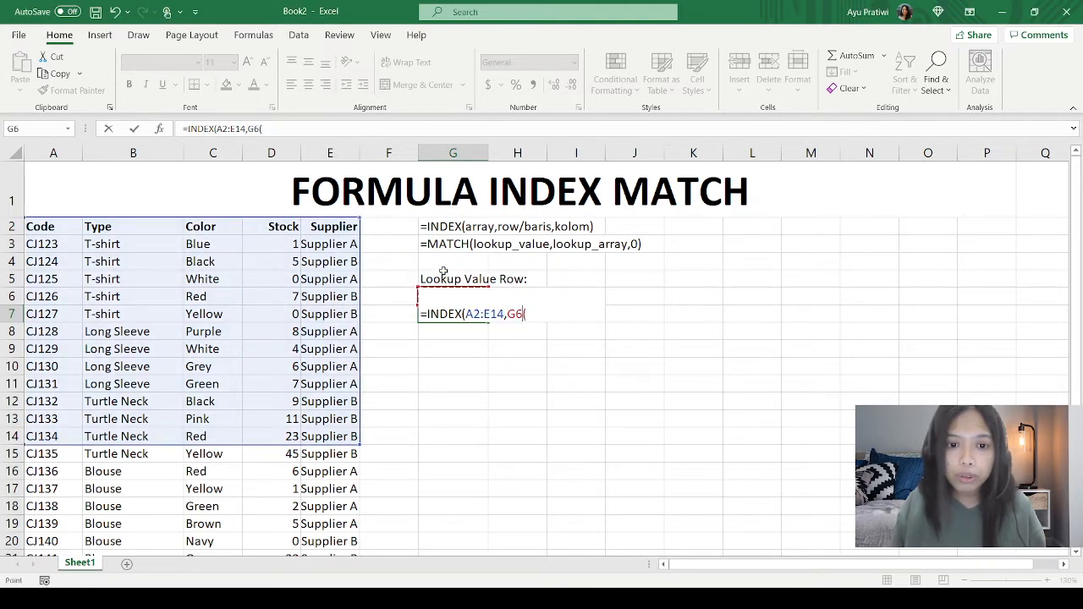
pyautogui.press('Right')
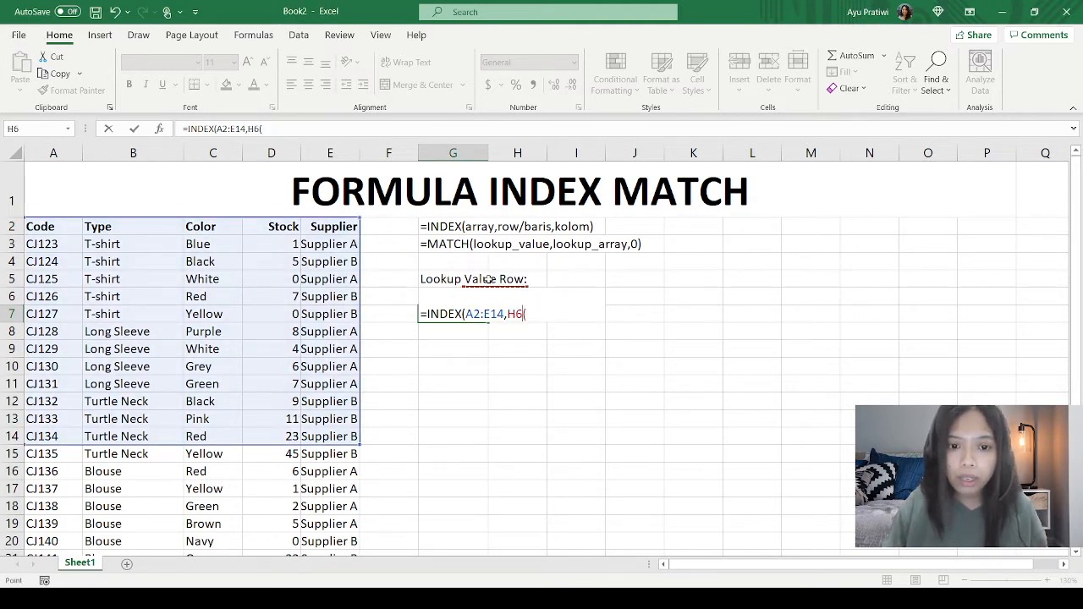
pyautogui.press('BackSpace')
pyautogui.press('BackSpace')
pyautogui.press('BackSpace')
pyautogui.write('MATC')
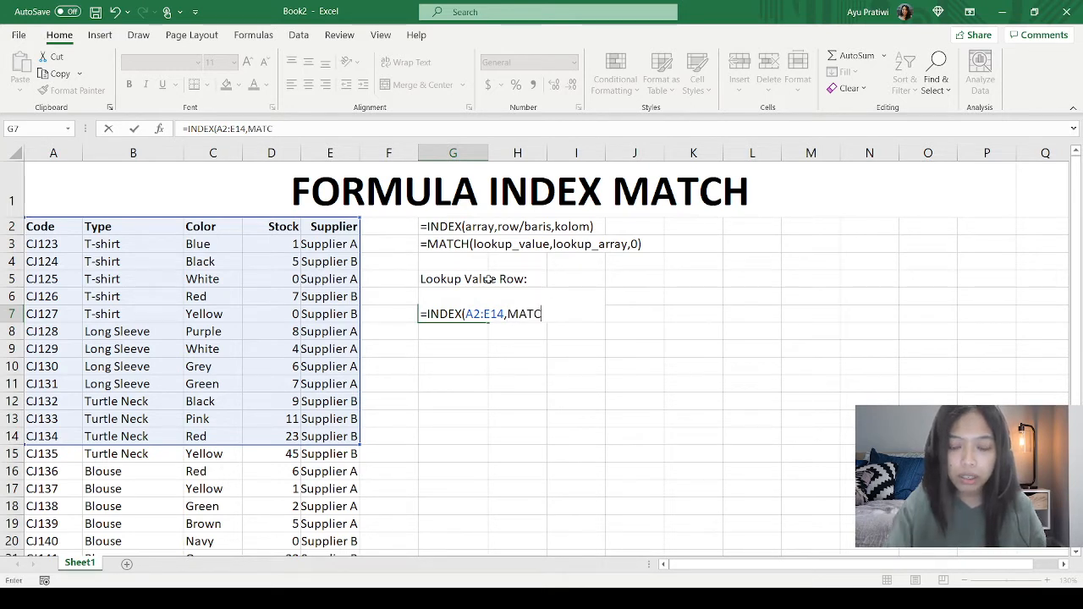
pyautogui.write('H(')
# Step: Complete the nested MATCH with lookup value G6, lookup array A2:A14 and match type 0
pyautogui.click(457, 279)
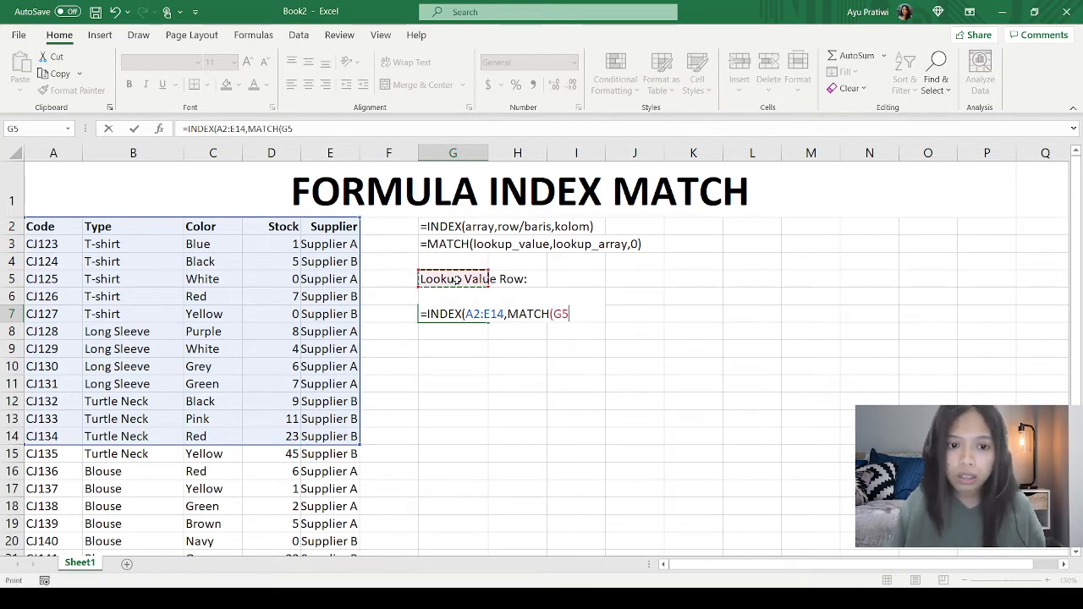
pyautogui.press('Down')
pyautogui.write(',')
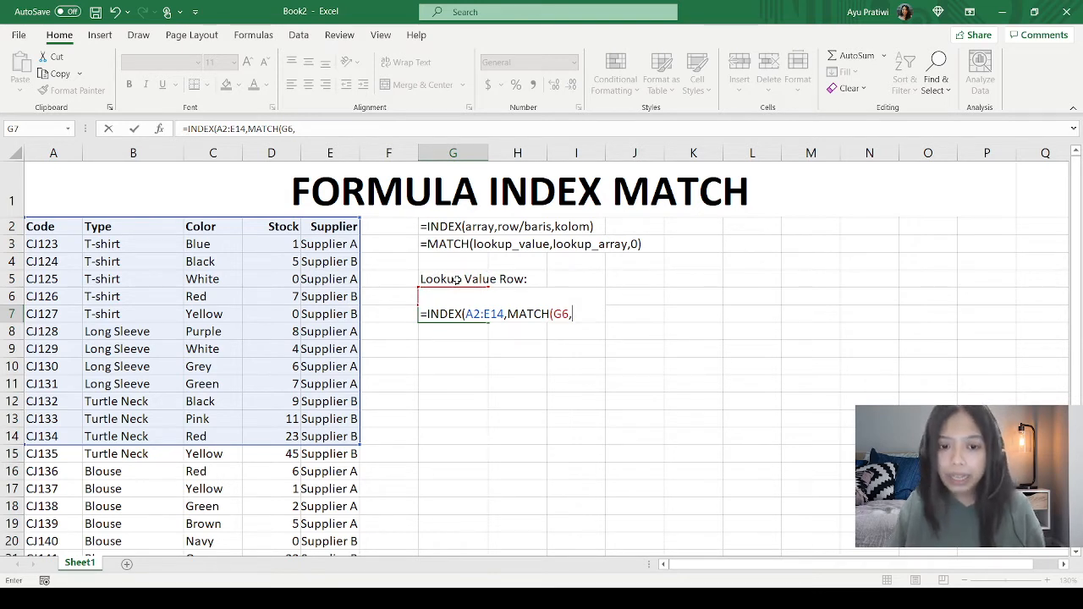
pyautogui.moveTo(54, 228); pyautogui.dragTo(56, 442)
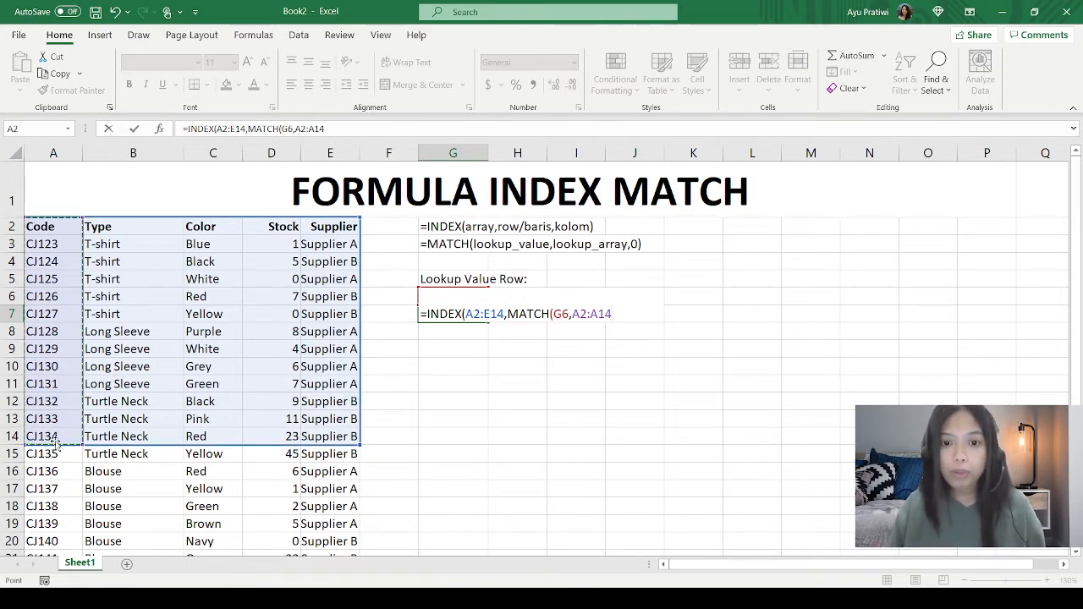
pyautogui.write(',')
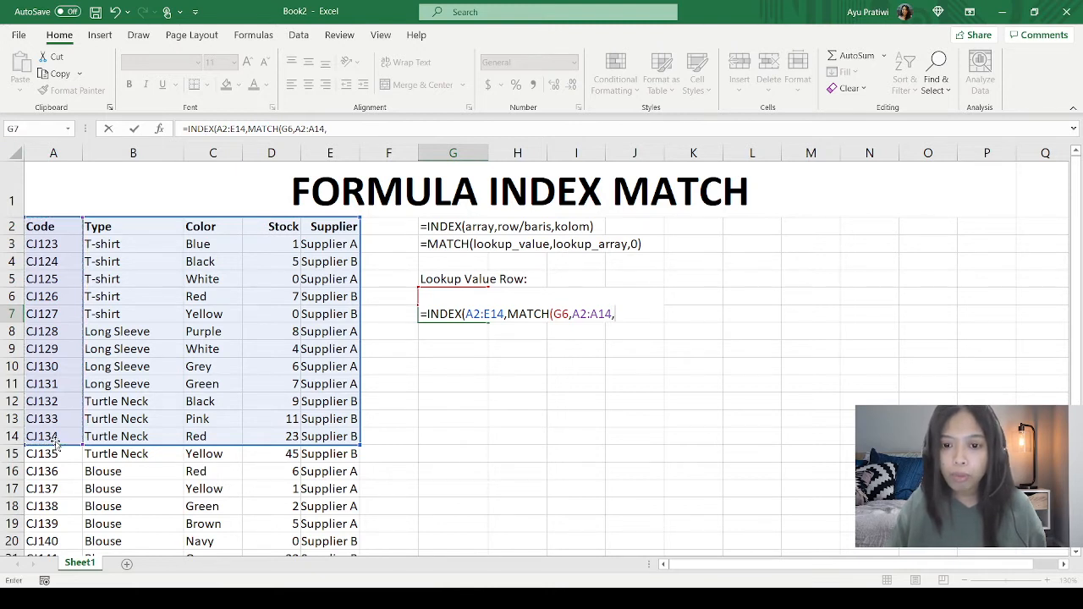
pyautogui.write('0')
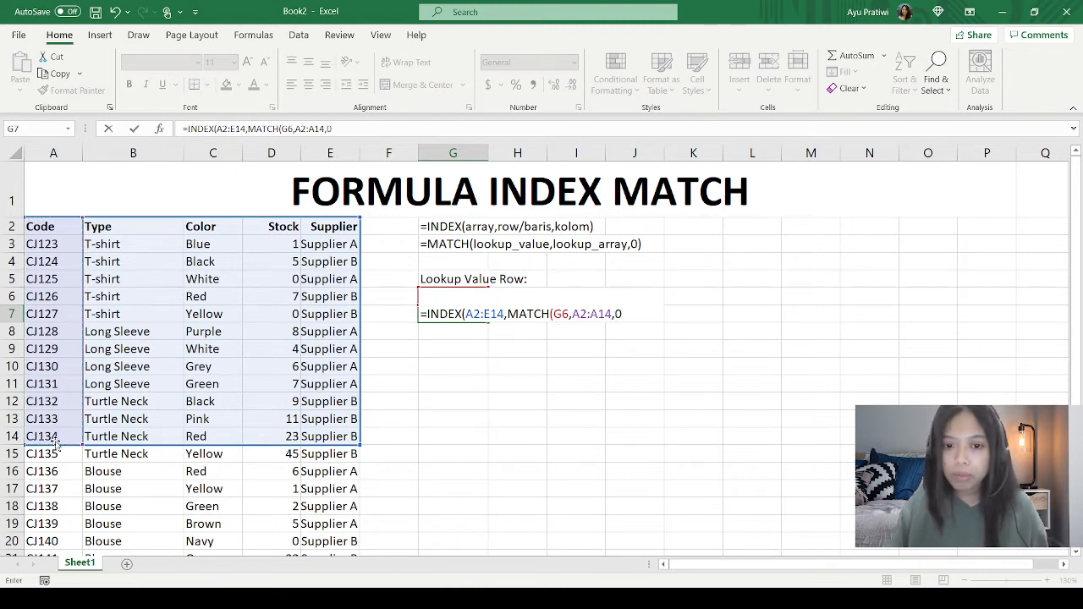
pyautogui.write(')')
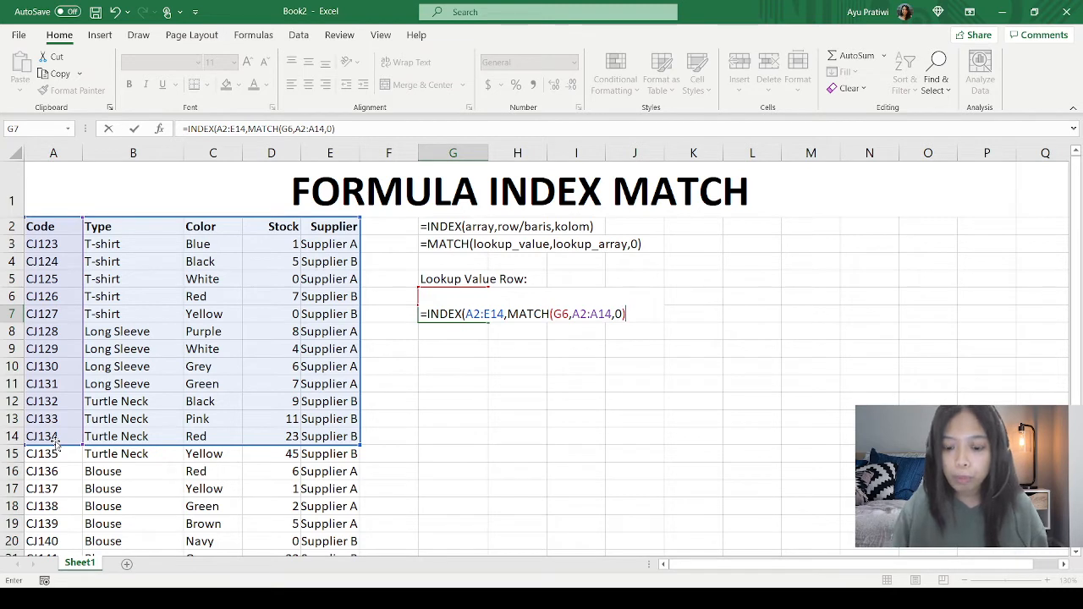
pyautogui.write(',')
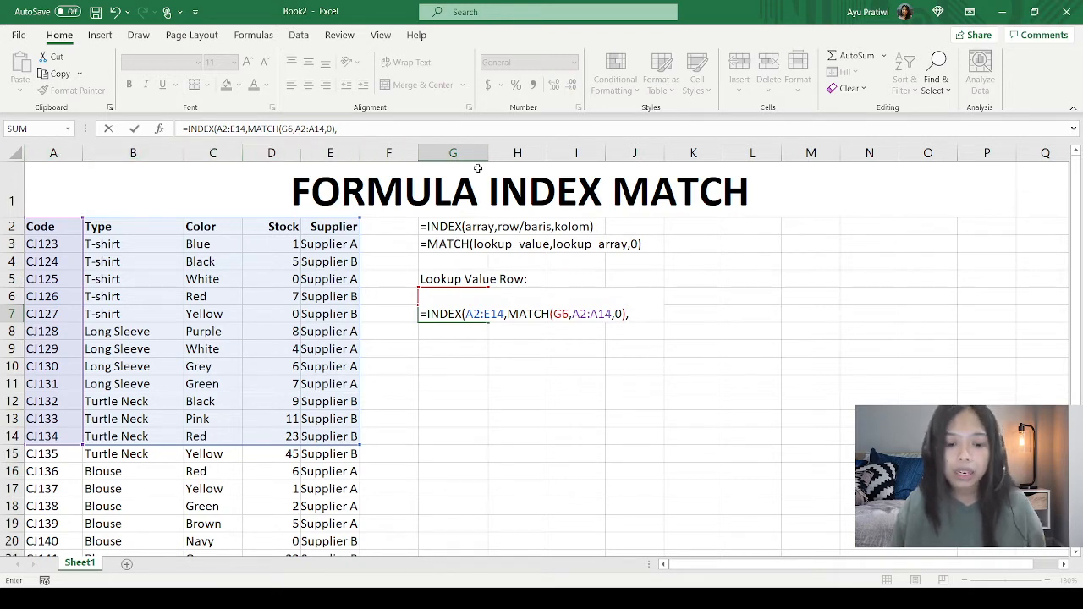
# Step: Set the INDEX column argument to 5 and commit the formula in G7
pyautogui.write(')')
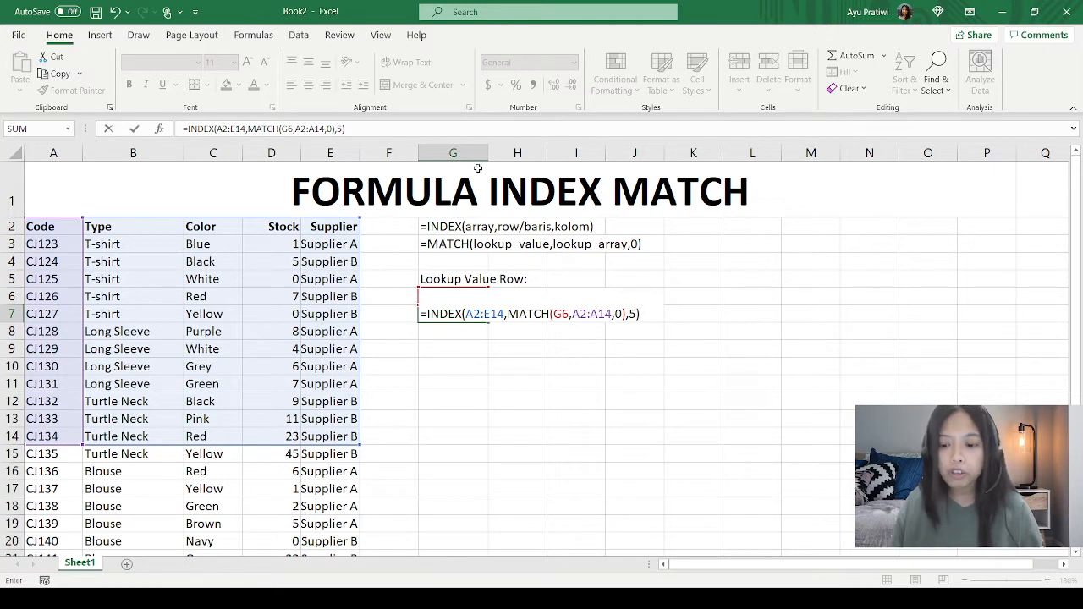
pyautogui.press('Return')
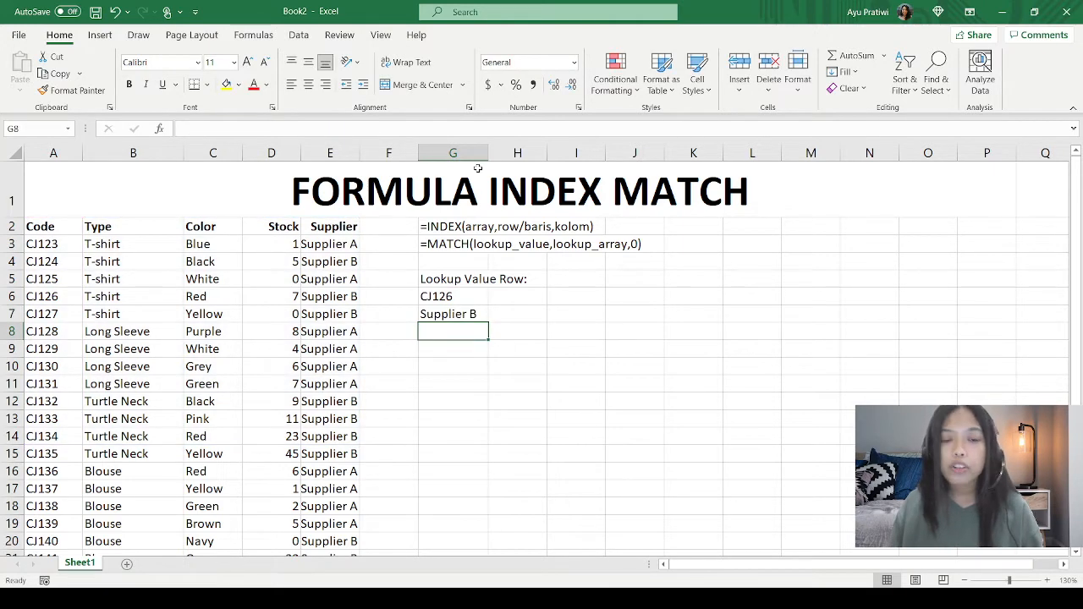
pyautogui.click(470, 313)
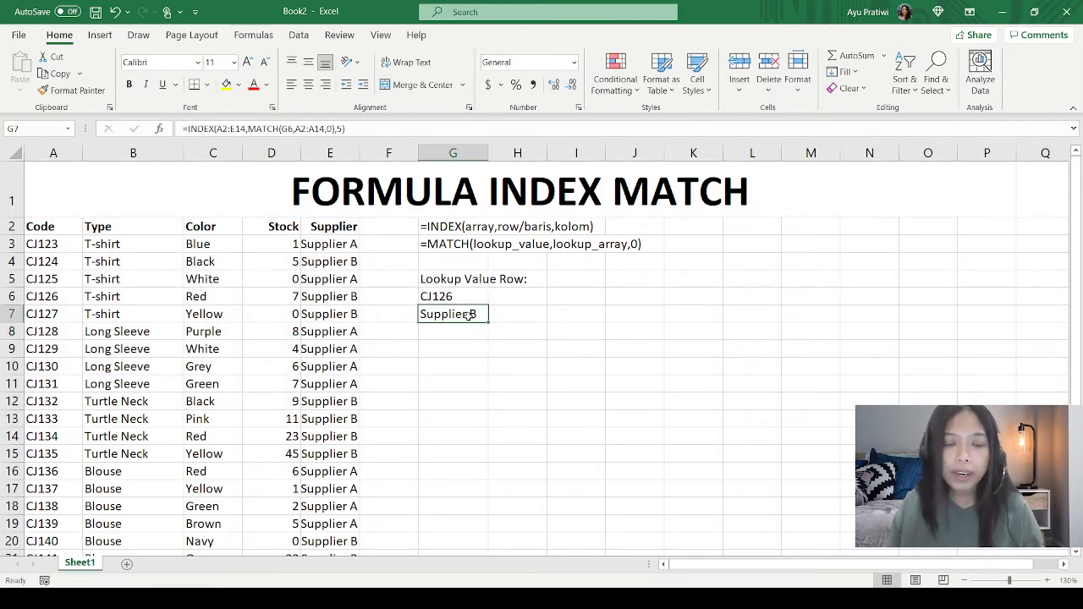
# Step: Begin a VLOOKUP formula in G8 with G6 as the lookup value
pyautogui.click(467, 373)
pyautogui.click(462, 335)
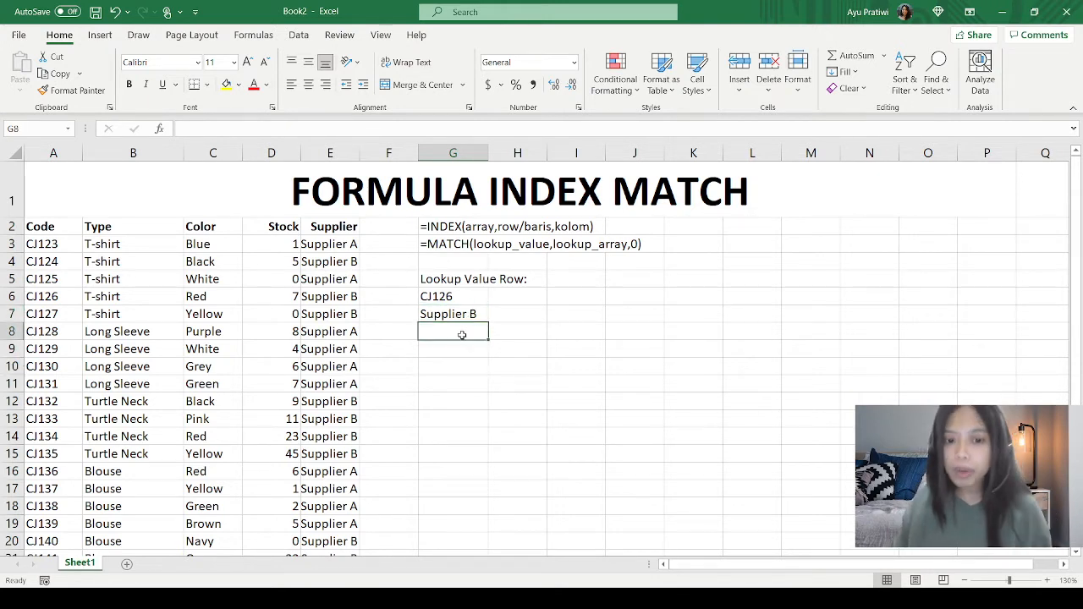
pyautogui.write('=VLOOKUP(')
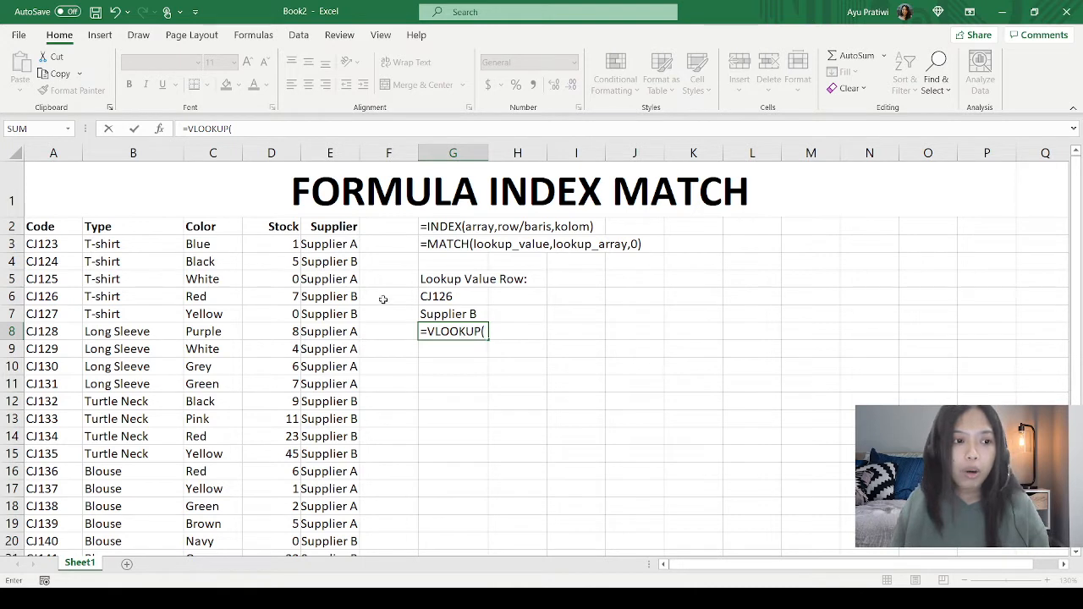
pyautogui.click(455, 297)
pyautogui.write(',')
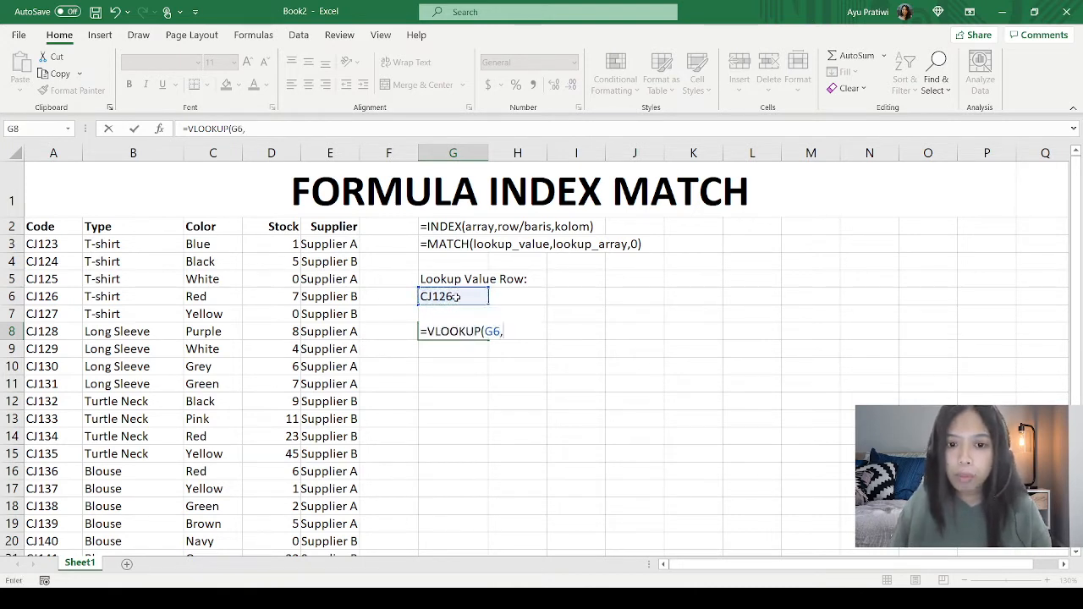
# Step: Complete the VLOOKUP in G8 with table array A2:E14, column index 5 and match type 0, and commit it
pyautogui.click(51, 228)
pyautogui.moveTo(68, 242); pyautogui.dragTo(319, 432)
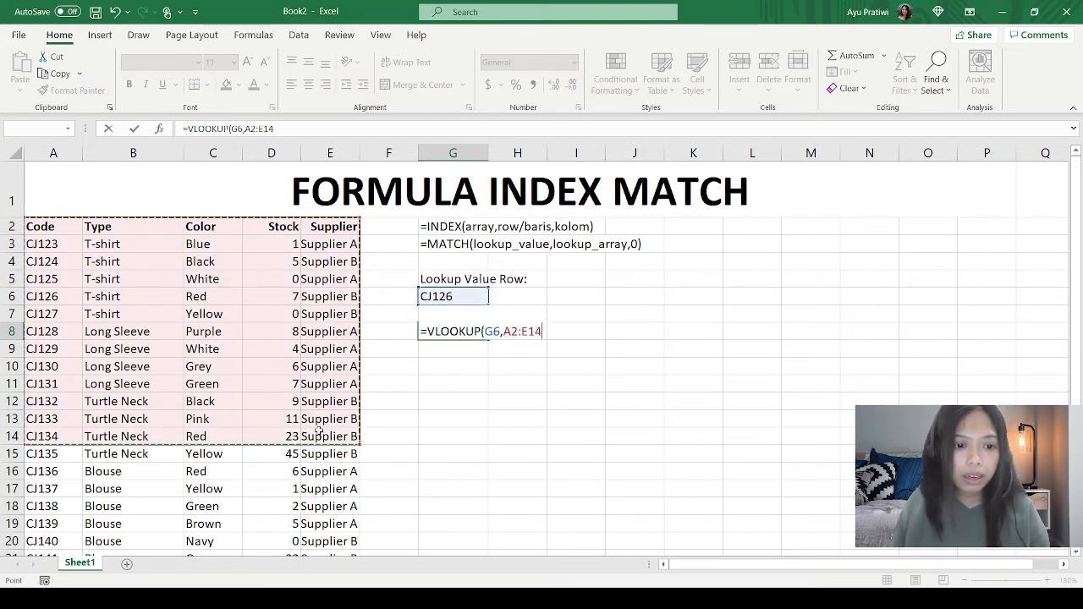
pyautogui.write(',')
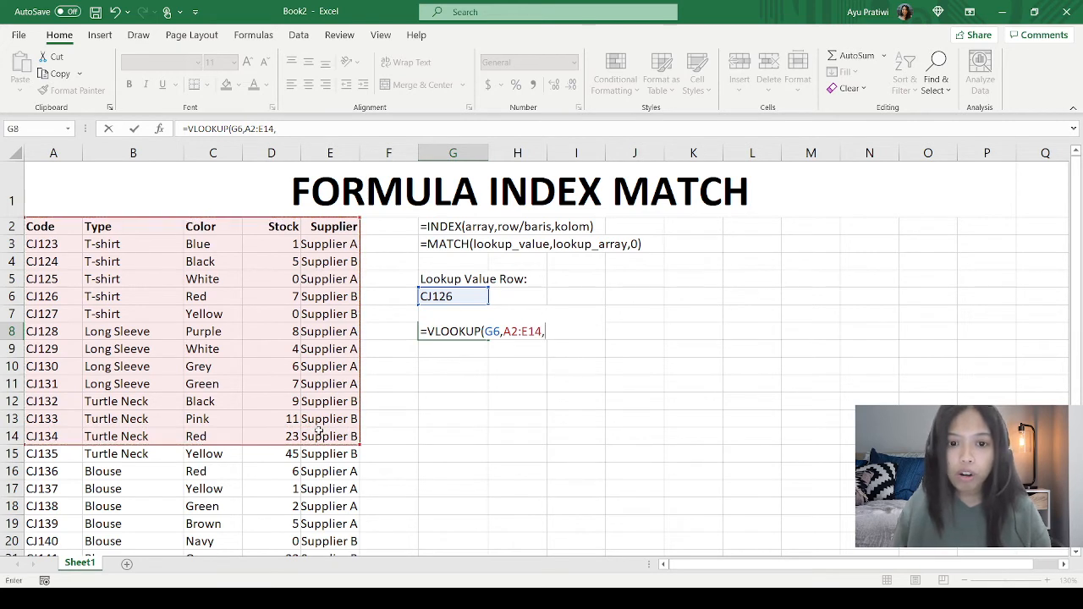
pyautogui.write('5')
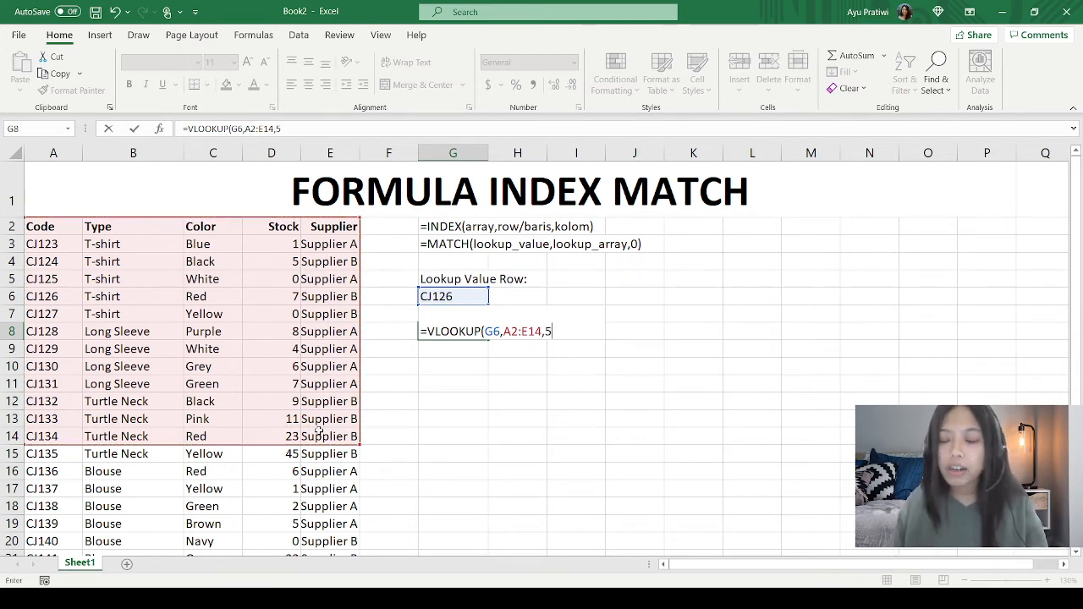
pyautogui.write(',0')
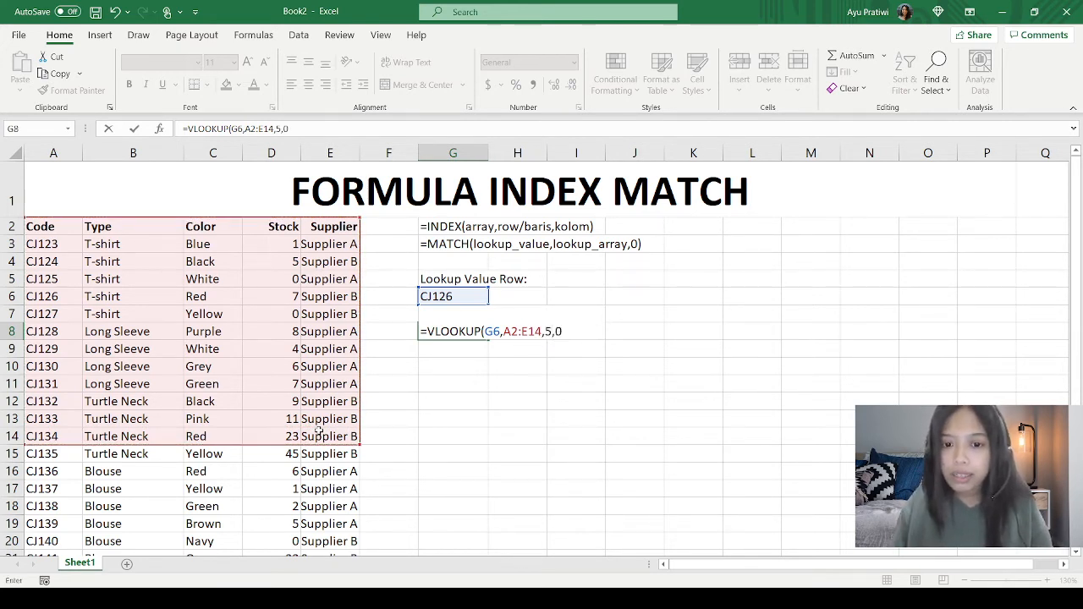
pyautogui.press('Return')
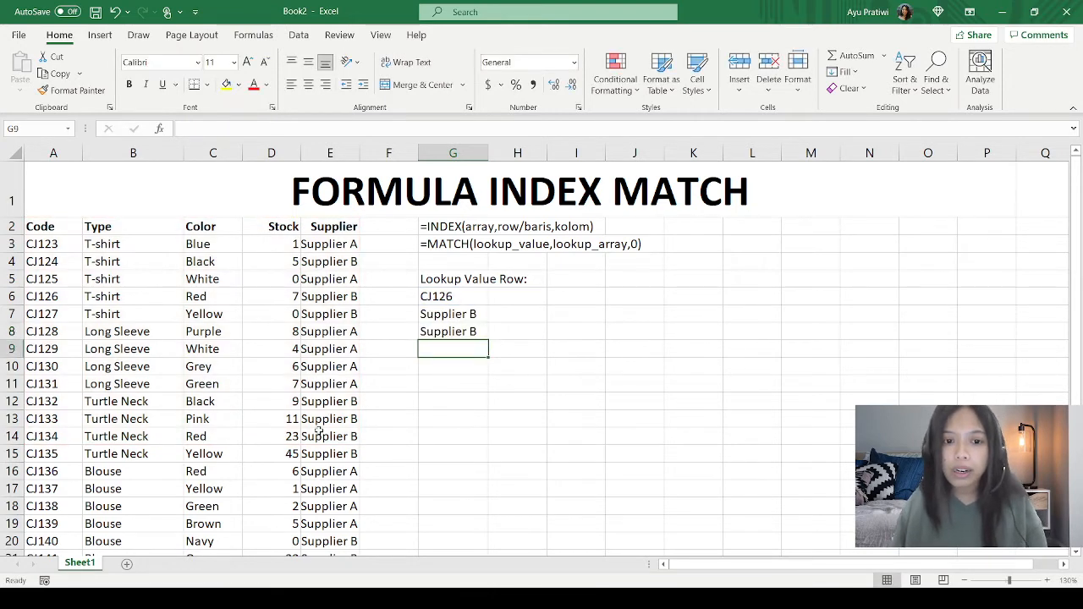
# Step: Compare the INDEX MATCH formula in G7 with the VLOOKUP formula in G8
pyautogui.press('Up')
pyautogui.press('Up')
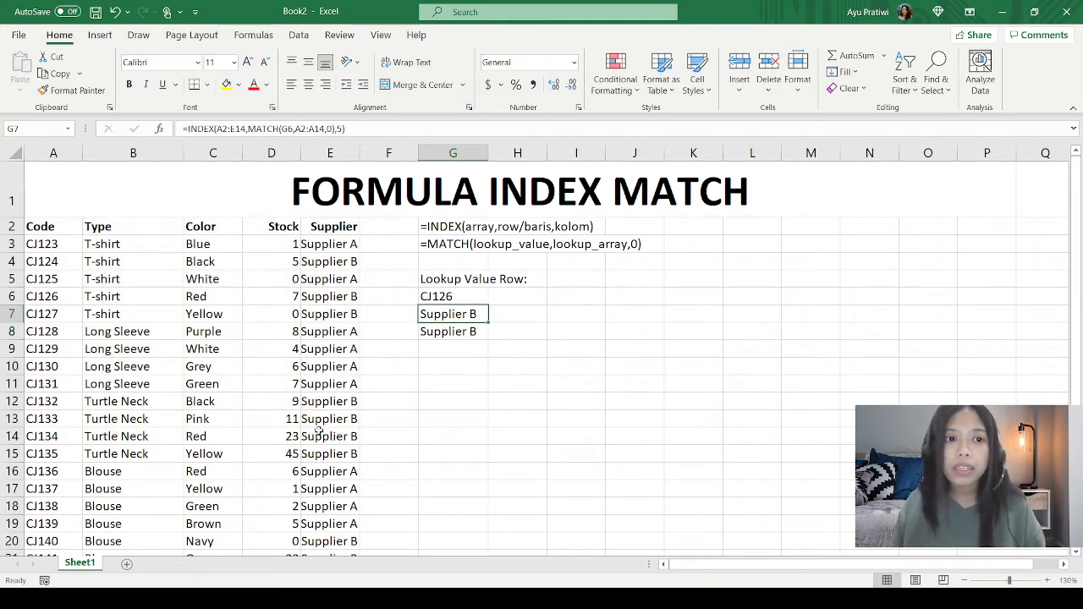
pyautogui.press('Down')
pyautogui.press('Up')
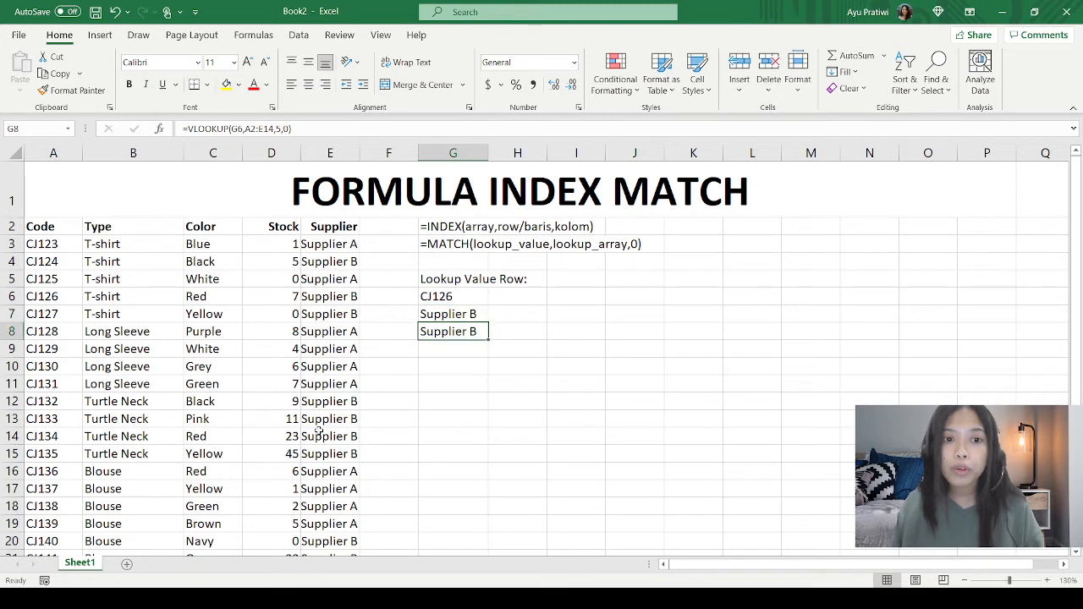
pyautogui.press('Up')
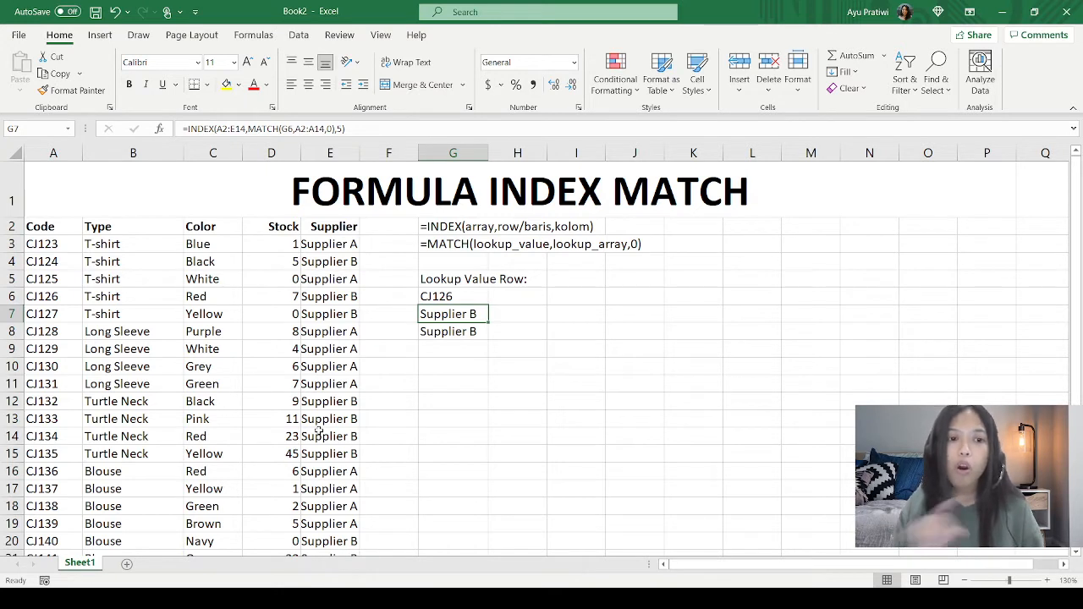
pyautogui.press('Down')
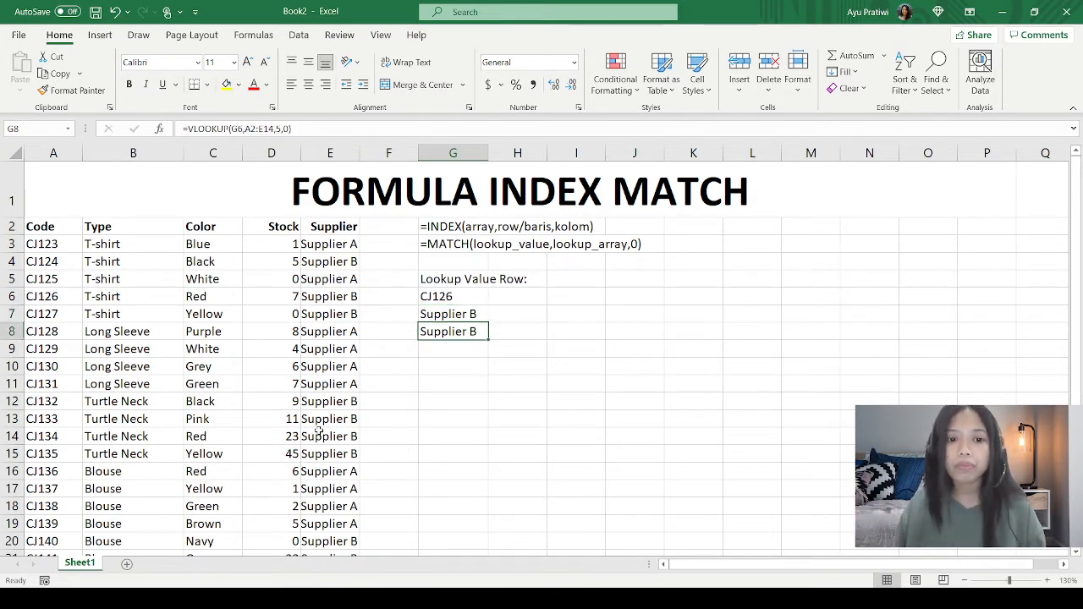
pyautogui.press('Up')
pyautogui.press('Down')
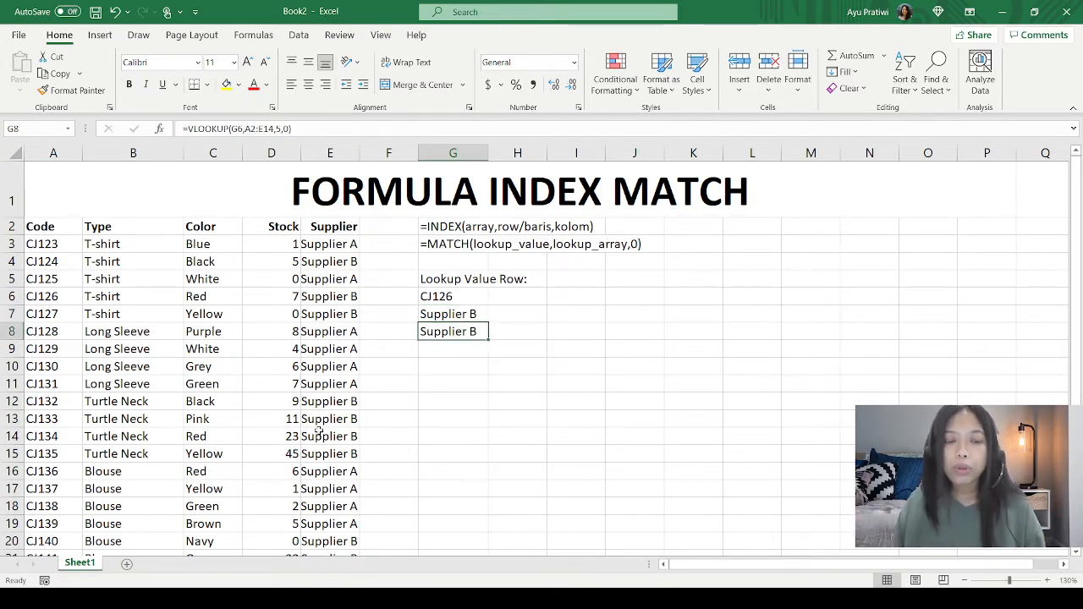
# Step: Copy the INDEX MATCH formula from G7 into H7 as plain text so the formula itself is displayed
pyautogui.click(463, 310)
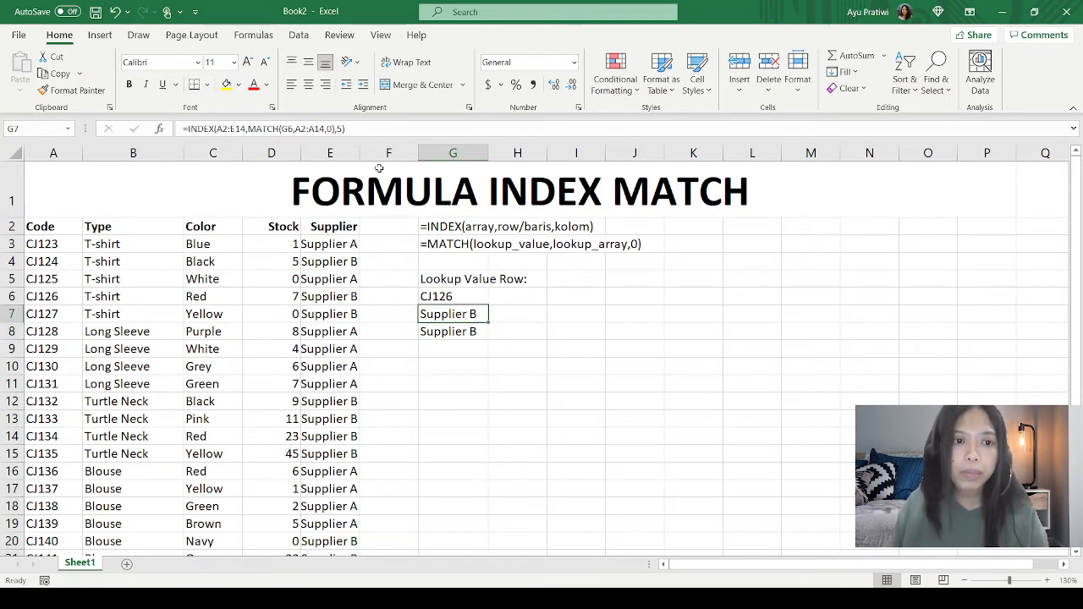
pyautogui.press('F2')
pyautogui.hotkey('ctrl', 'c')
pyautogui.press('Escape')
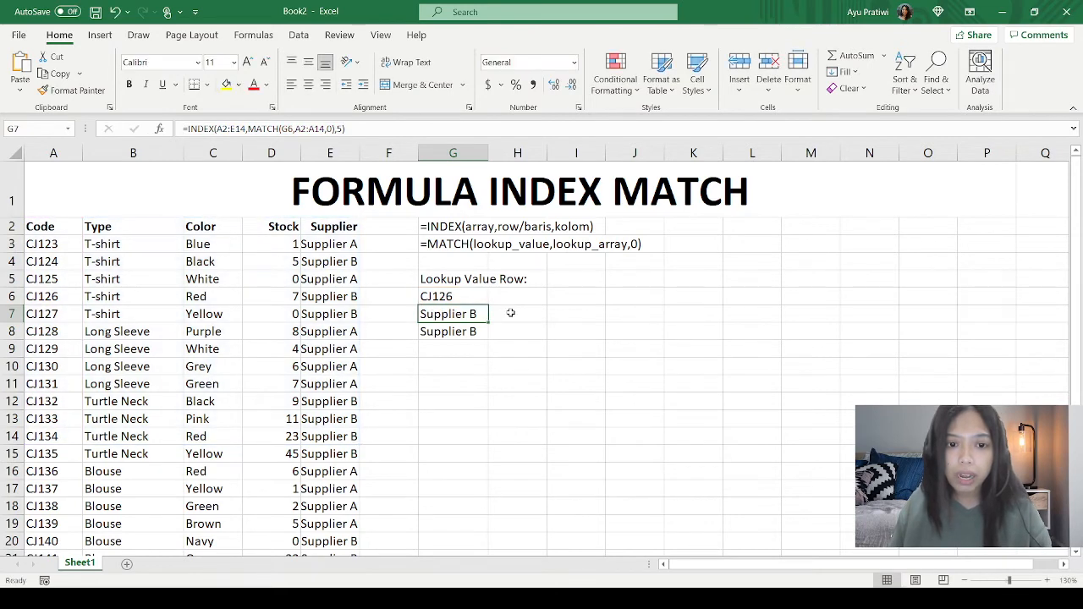
pyautogui.doubleClick(512, 313)
pyautogui.hotkey('ctrl', 'v')
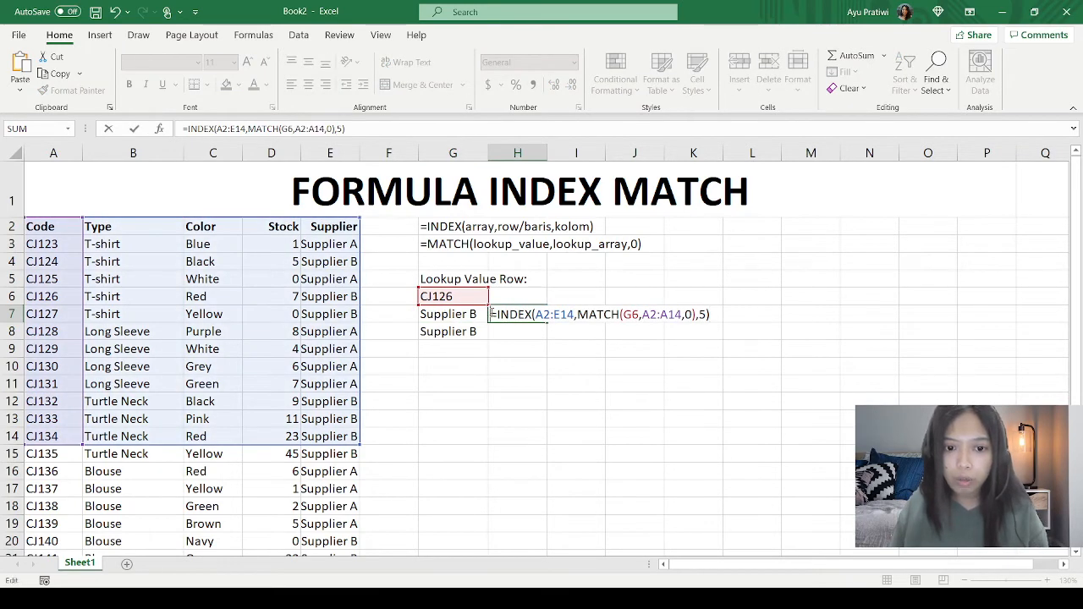
pyautogui.press('Return')
# Step: Copy the VLOOKUP formula from G8 into H8 as plain text, prefixed with an apostrophe
pyautogui.click(444, 331)
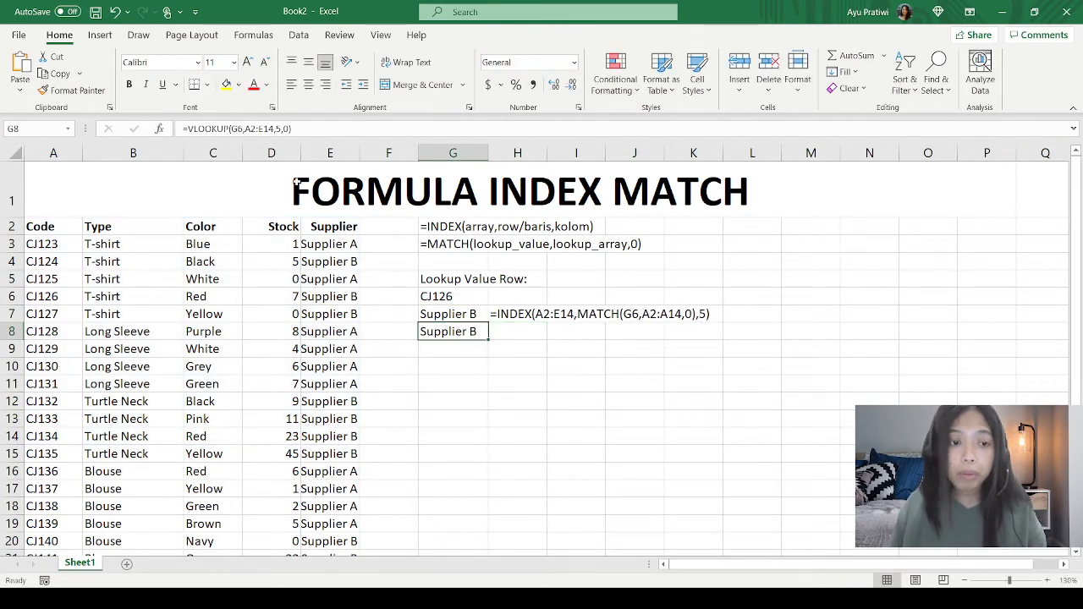
pyautogui.press('F2')
pyautogui.hotkey('ctrl', 'c')
pyautogui.press('Escape')
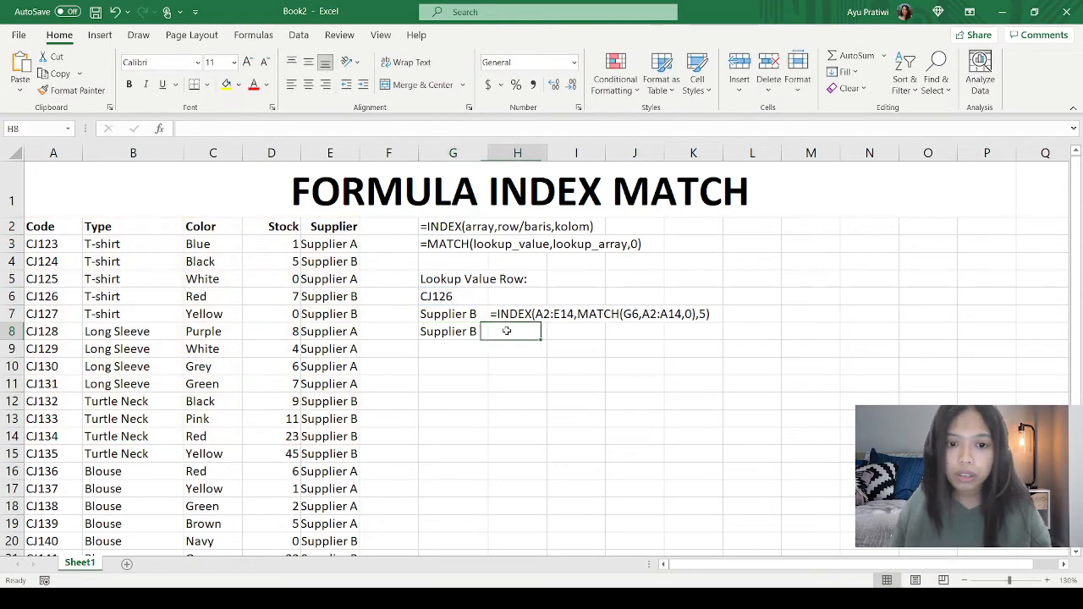
pyautogui.doubleClick(512, 334)
pyautogui.hotkey('ctrl', 'v')
pyautogui.click(492, 333)
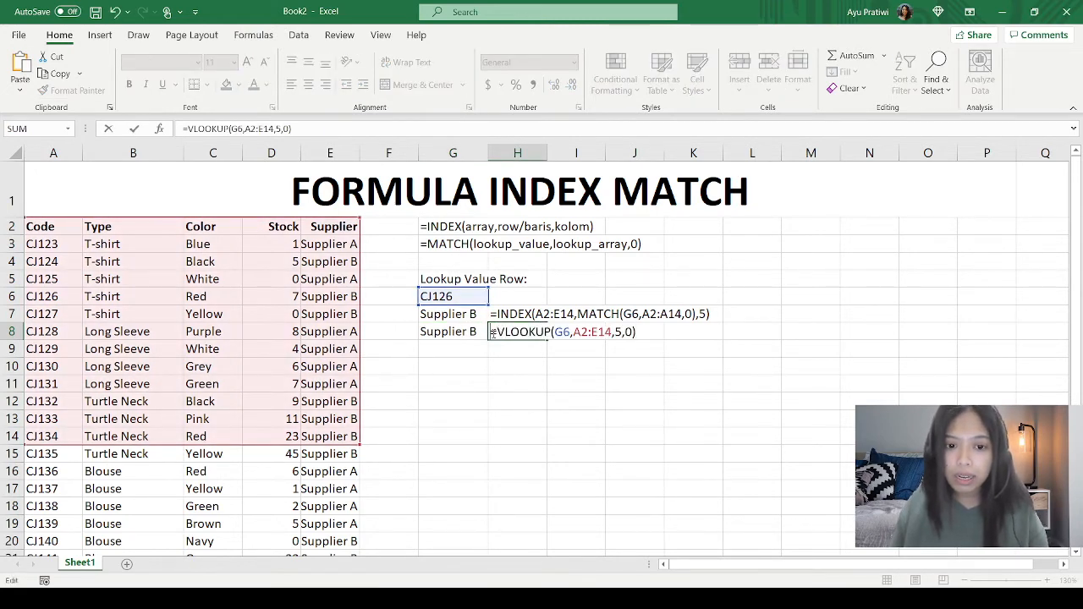
pyautogui.write("'")
pyautogui.press('Return')
pyautogui.click(560, 399)
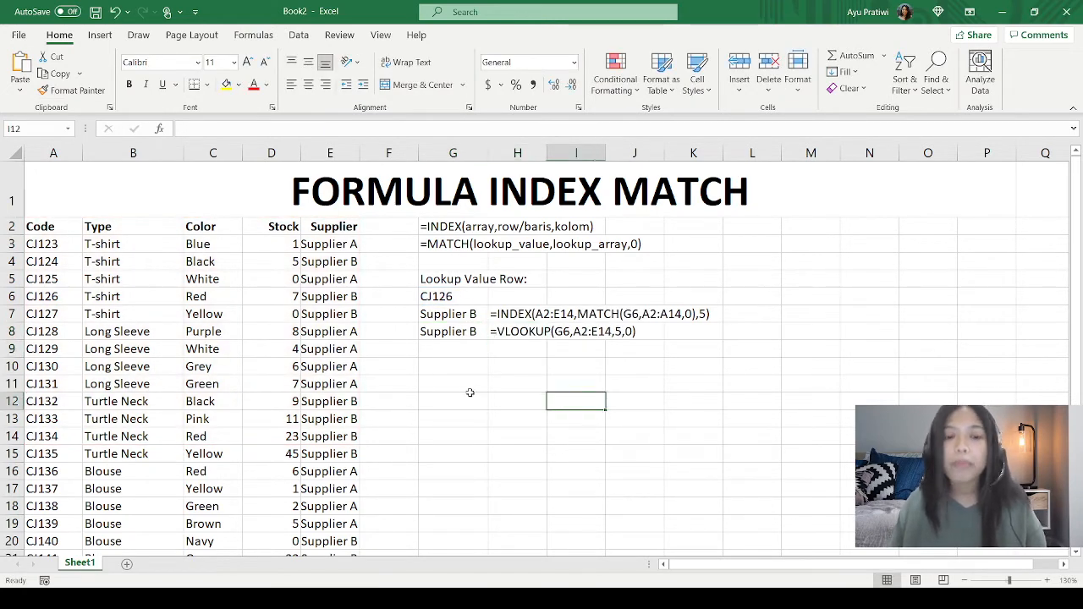
# Step: Copy the Lookup Value Row label and its code CJ126 from G5:G6 to G10:G11
pyautogui.moveTo(442, 281); pyautogui.dragTo(459, 297)
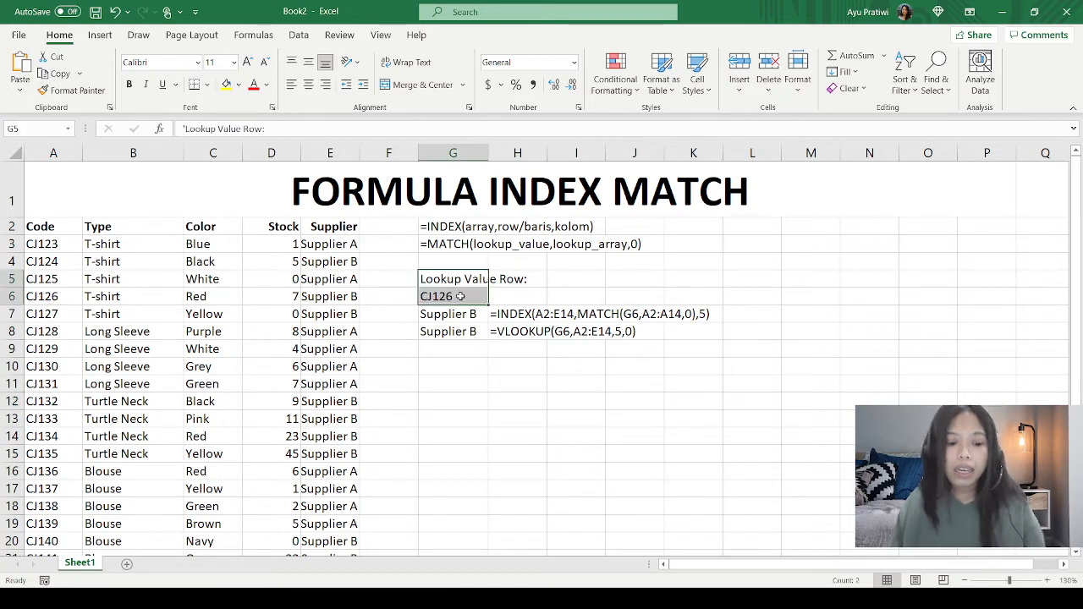
pyautogui.hotkey('ctrl', 'c')
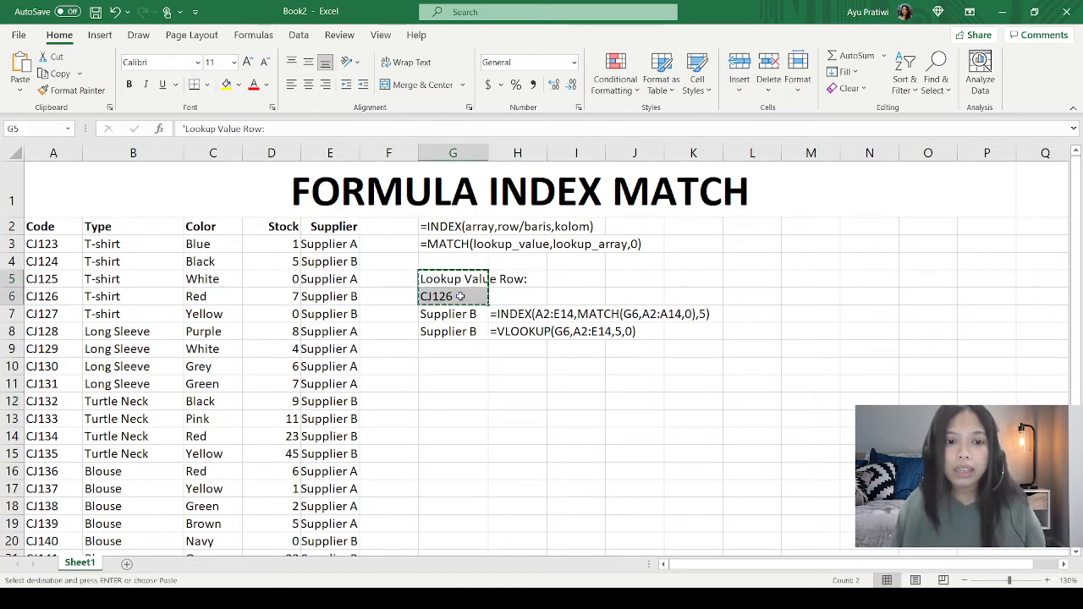
pyautogui.click(458, 370)
pyautogui.hotkey('ctrl', 'v')
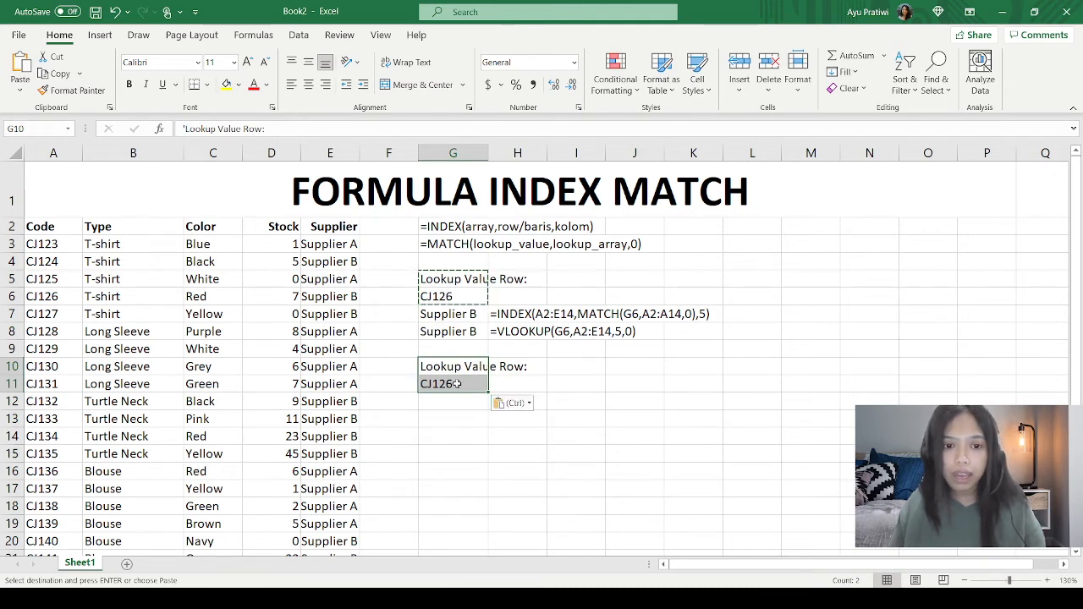
pyautogui.click(458, 384)
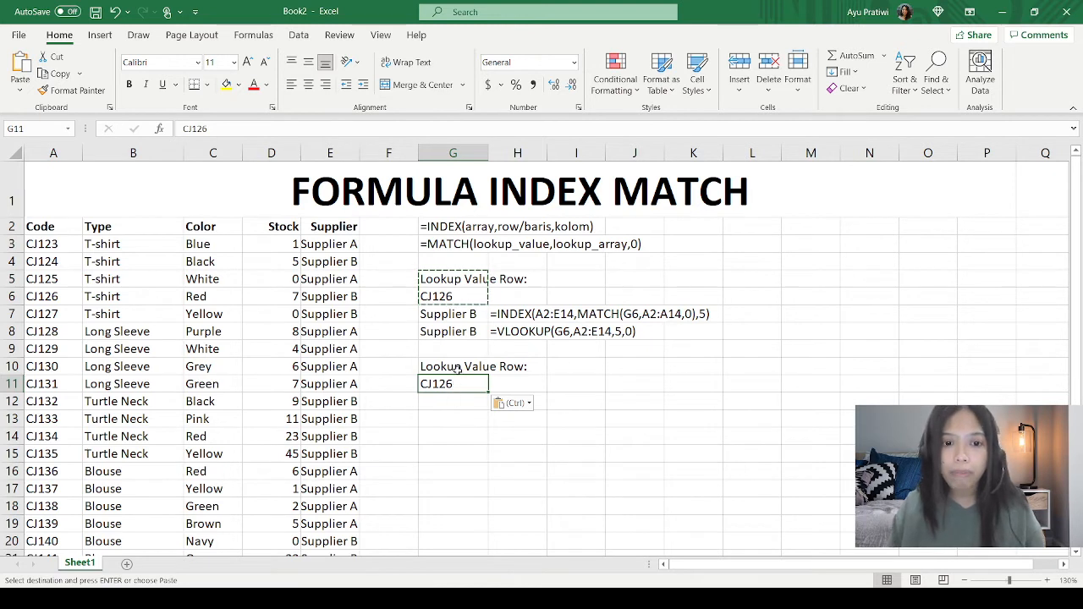
pyautogui.click(457, 367)
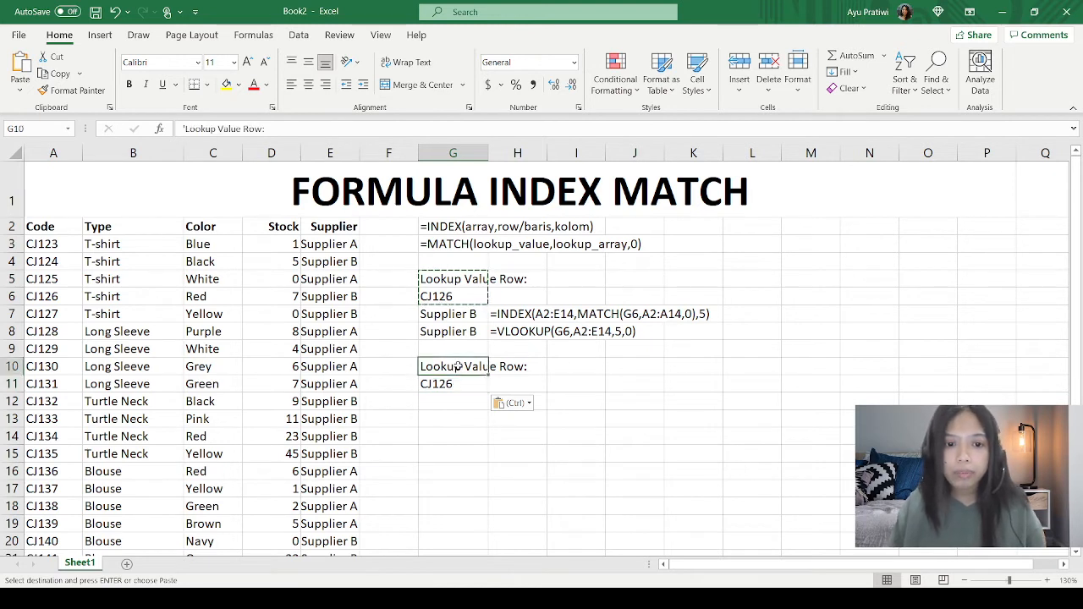
pyautogui.click(457, 292)
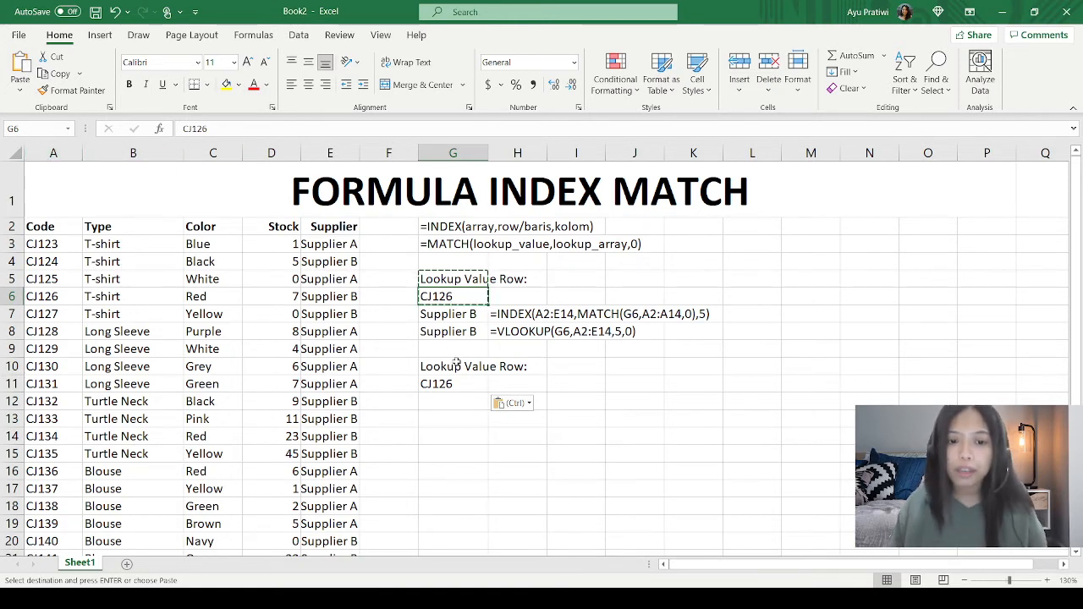
# Step: Duplicate the label and code in G10:G11 into G12:G13 directly below
pyautogui.moveTo(457, 366); pyautogui.dragTo(464, 383)
pyautogui.hotkey('ctrl', 'c')
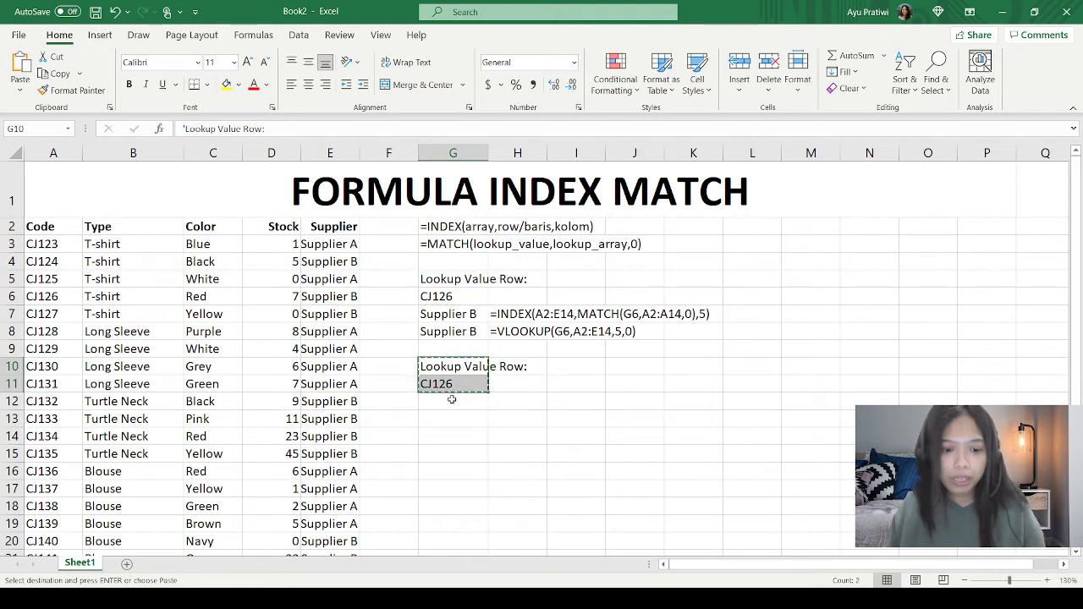
pyautogui.click(456, 401)
pyautogui.hotkey('ctrl', 'v')
# Step: Change the label in G12 to "Lookup Value Column:"
pyautogui.click(466, 405)
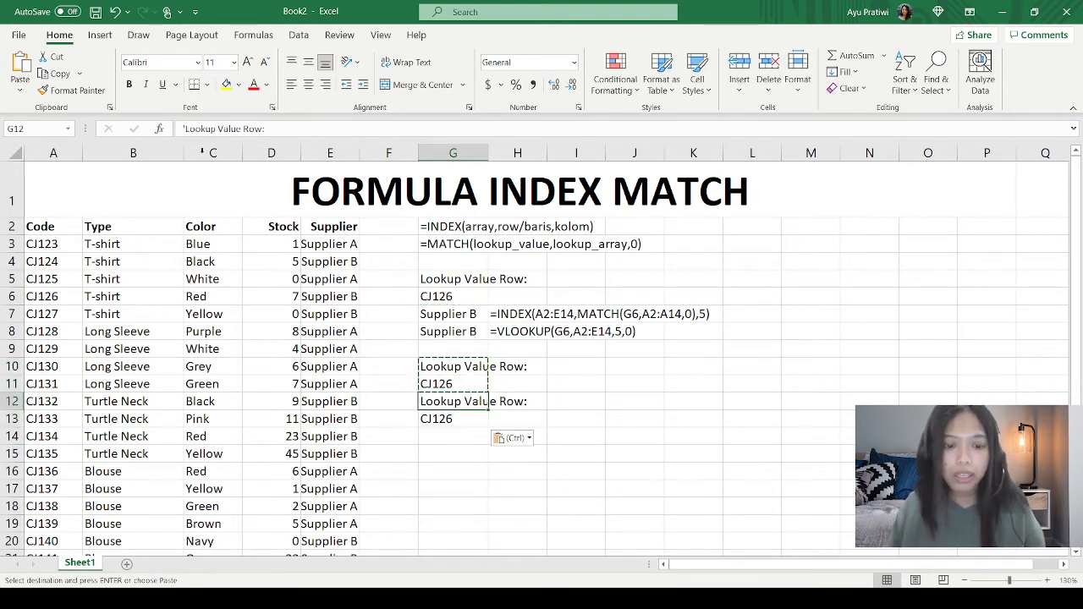
pyautogui.doubleClick(251, 129)
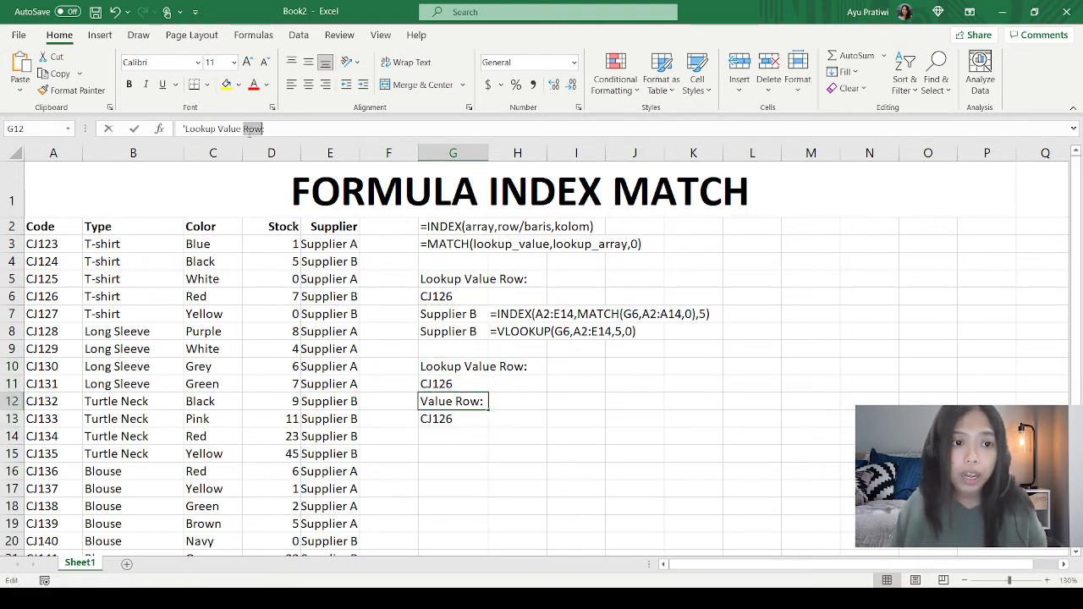
pyautogui.write('cOLU')
pyautogui.press('BackSpace')
pyautogui.press('BackSpace')
pyautogui.press('BackSpace')
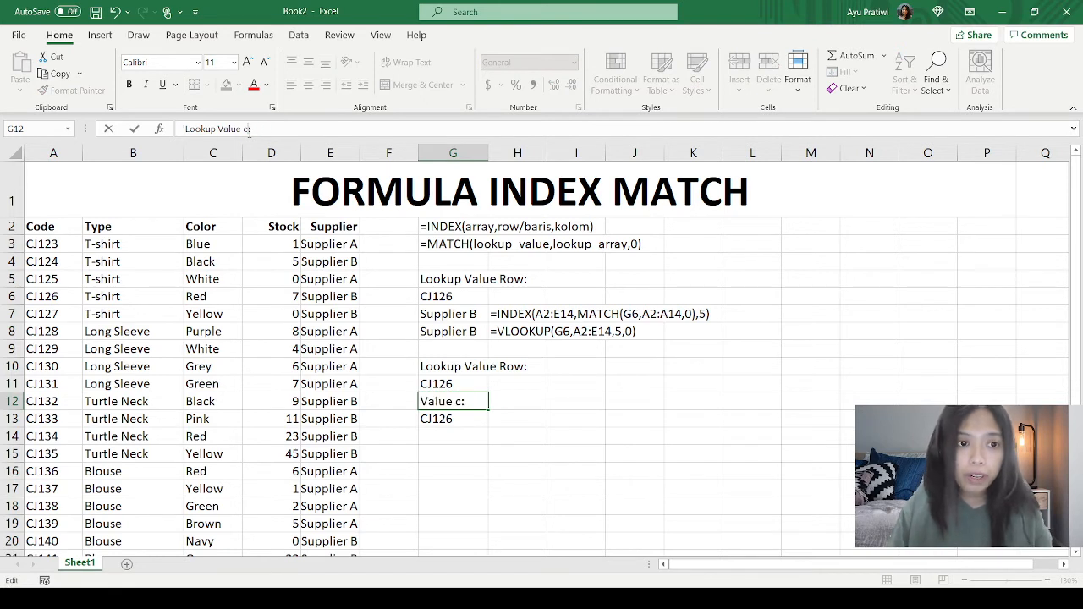
pyautogui.write('Column')
pyautogui.press('Return')
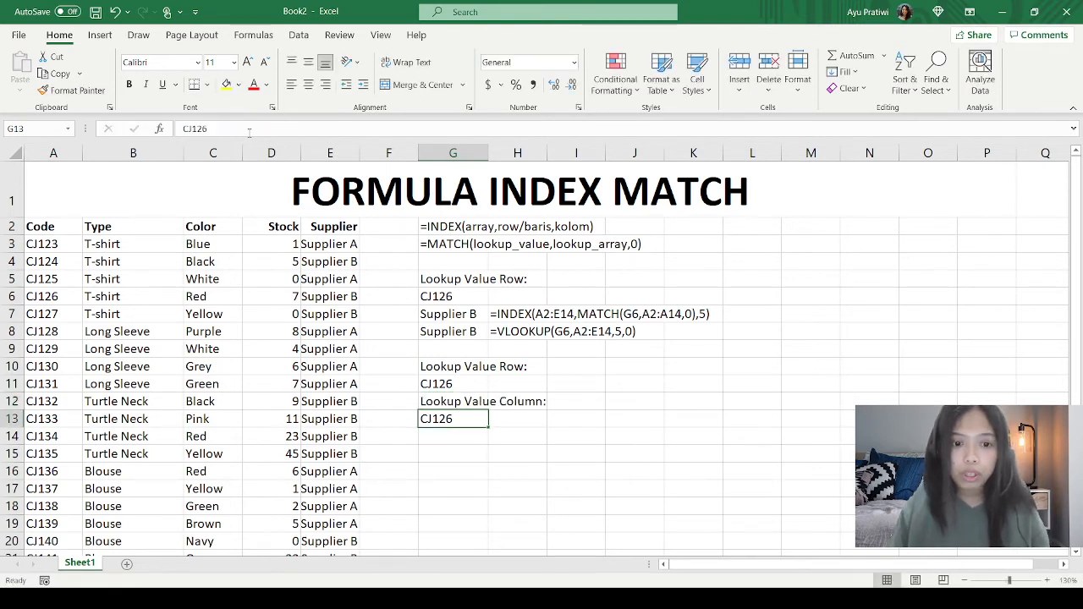
# Step: Replace the code in G13 with Supplier as the column lookup value
pyautogui.write('Supplier')
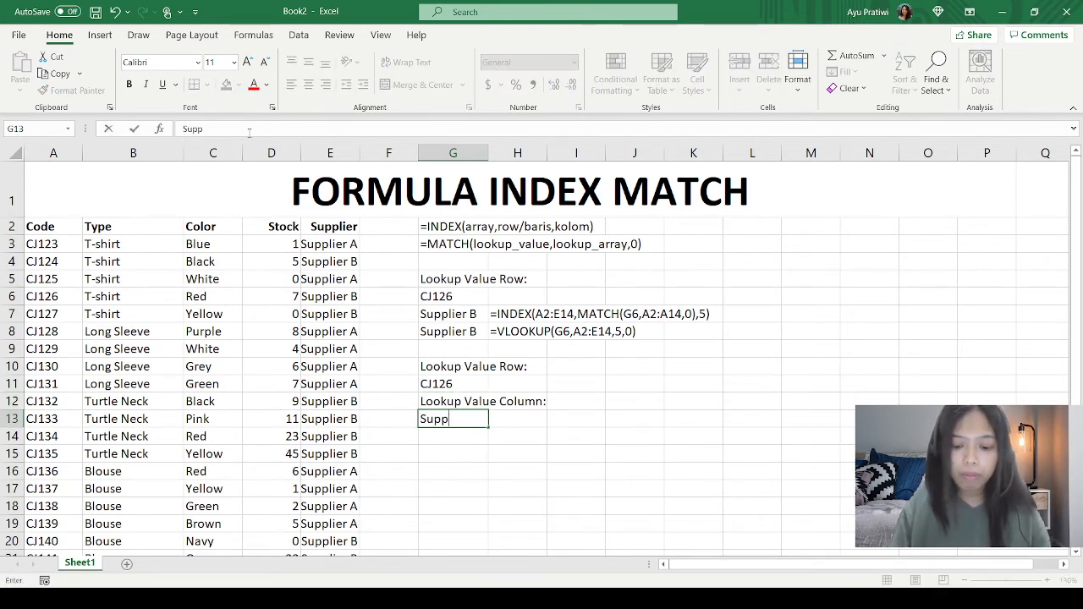
pyautogui.press('Return')
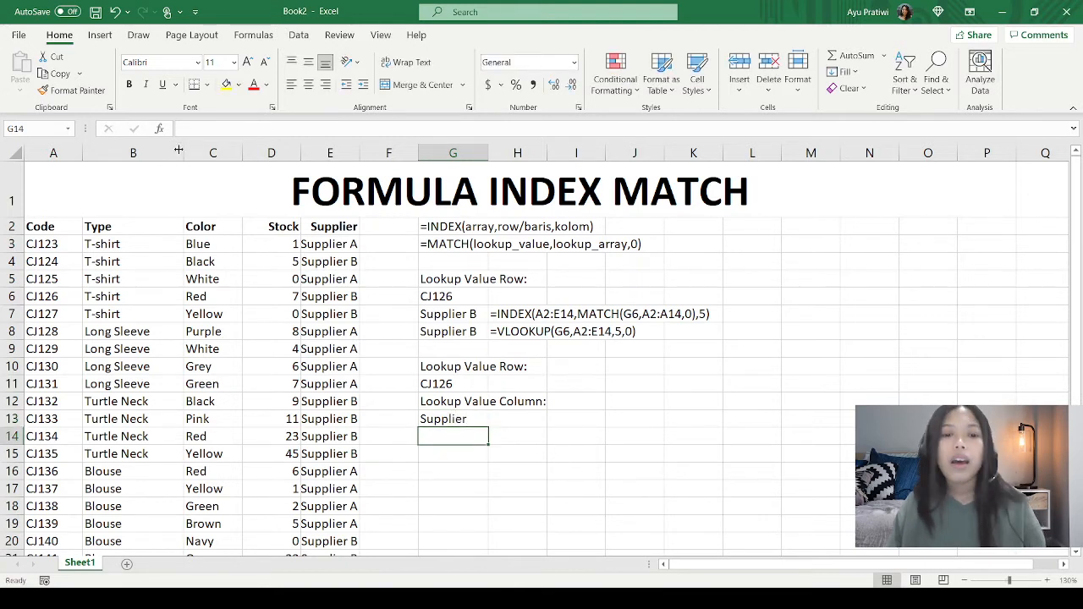
pyautogui.click(449, 387)
pyautogui.click(465, 432)
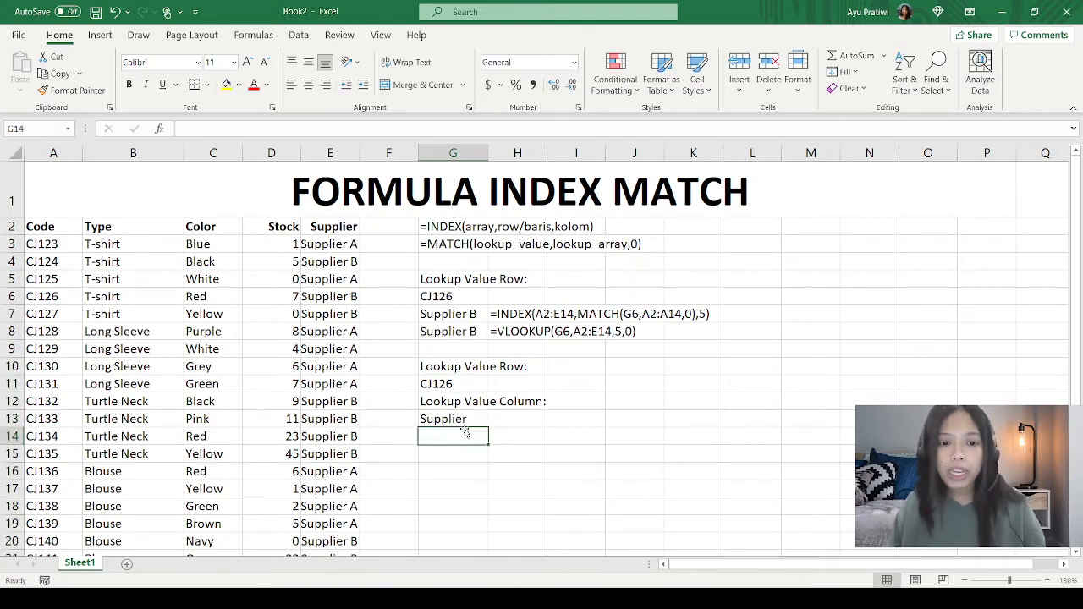
pyautogui.click(464, 418)
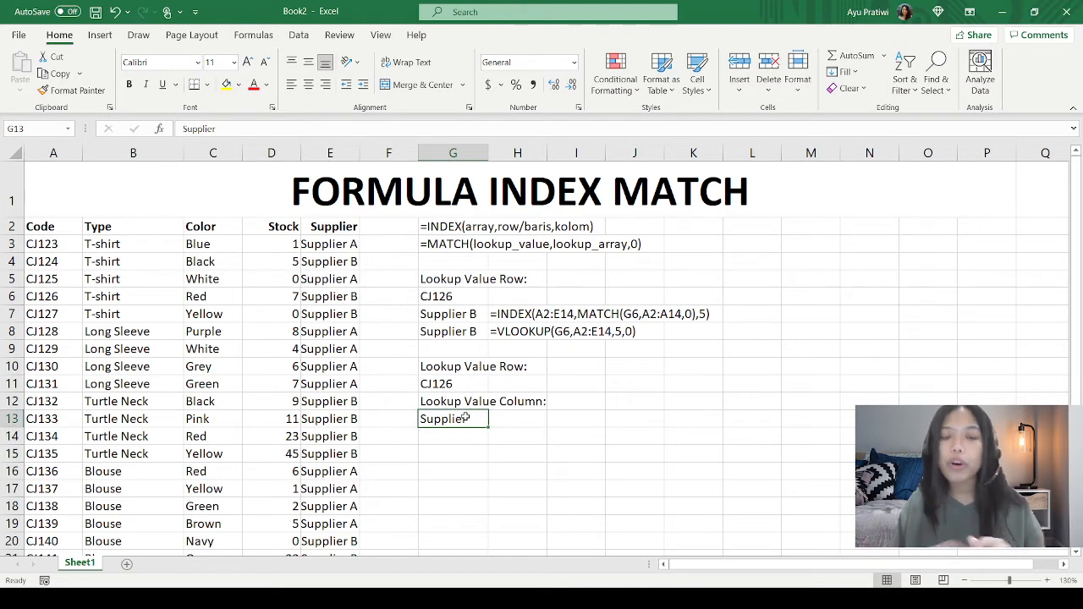
# Step: Start an INDEX formula in G15 with the table range A2:E15 as its array
pyautogui.click(455, 450)
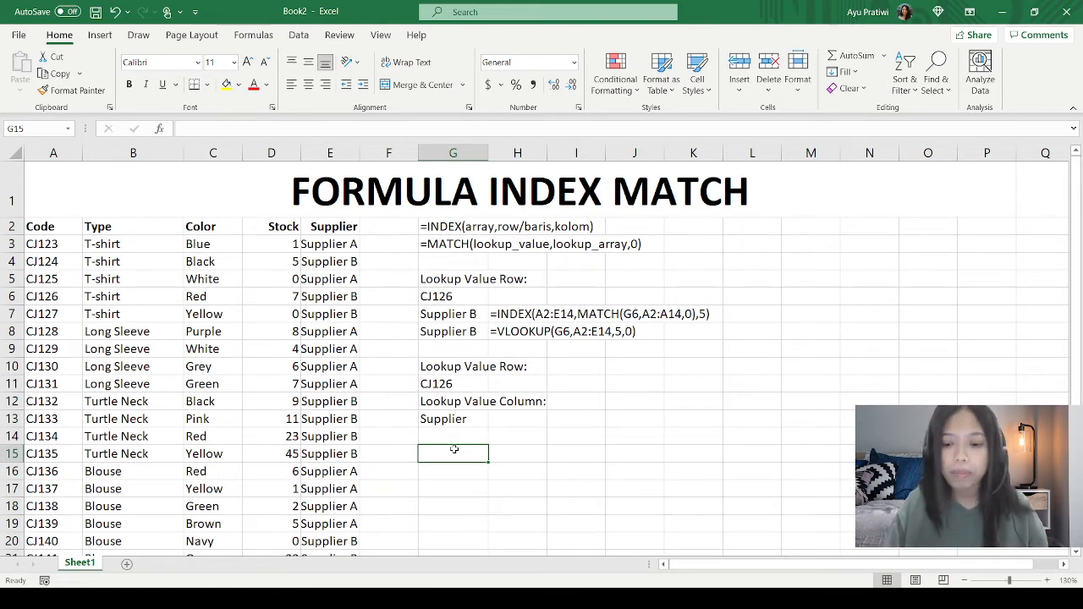
pyautogui.write('=IN')
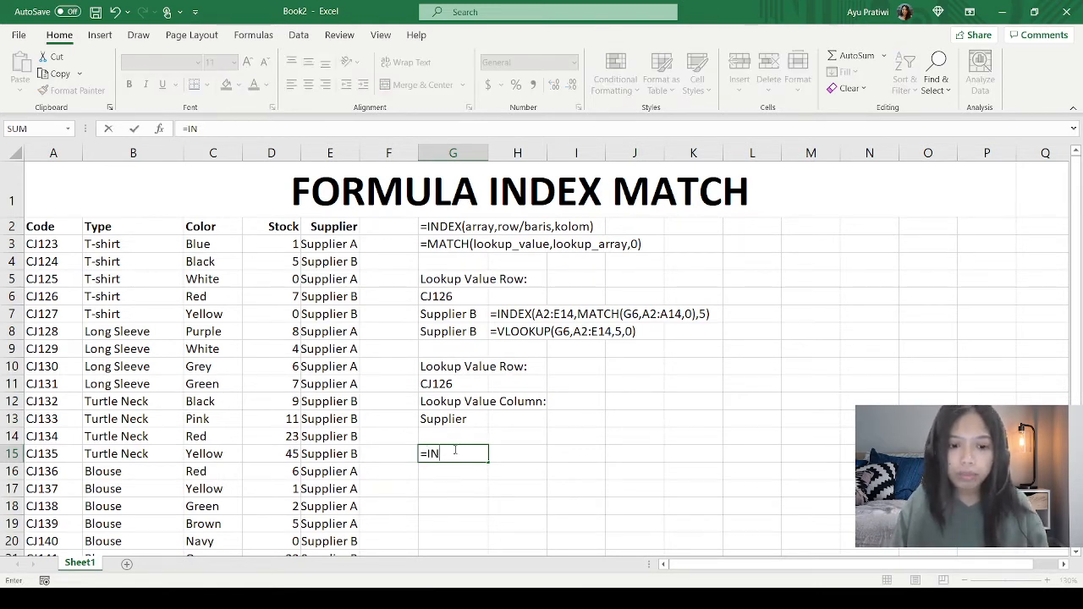
pyautogui.write('EDEX(')
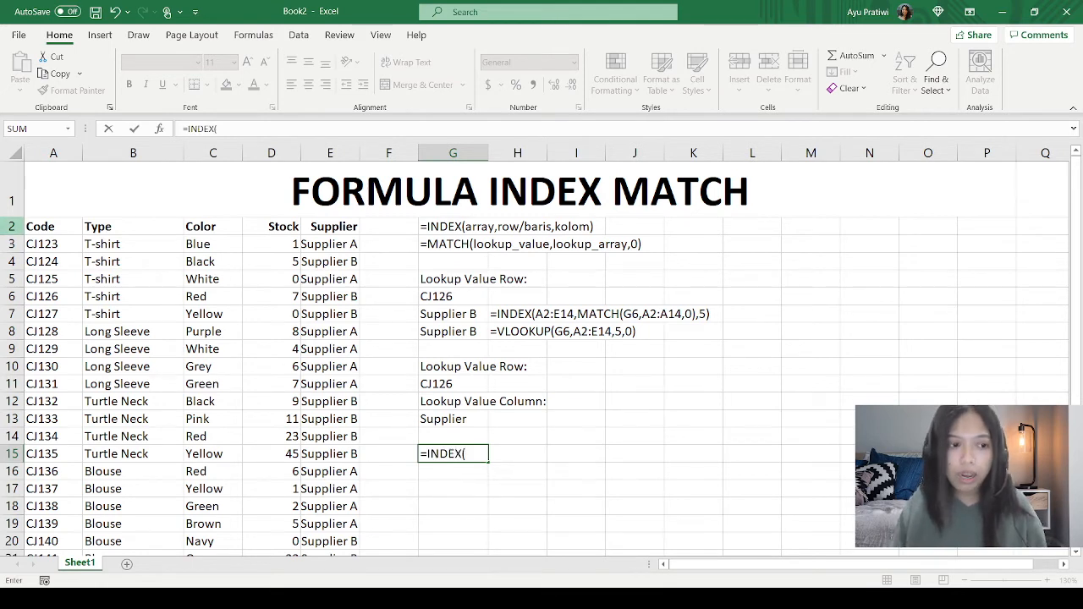
pyautogui.moveTo(38, 226); pyautogui.dragTo(331, 453)
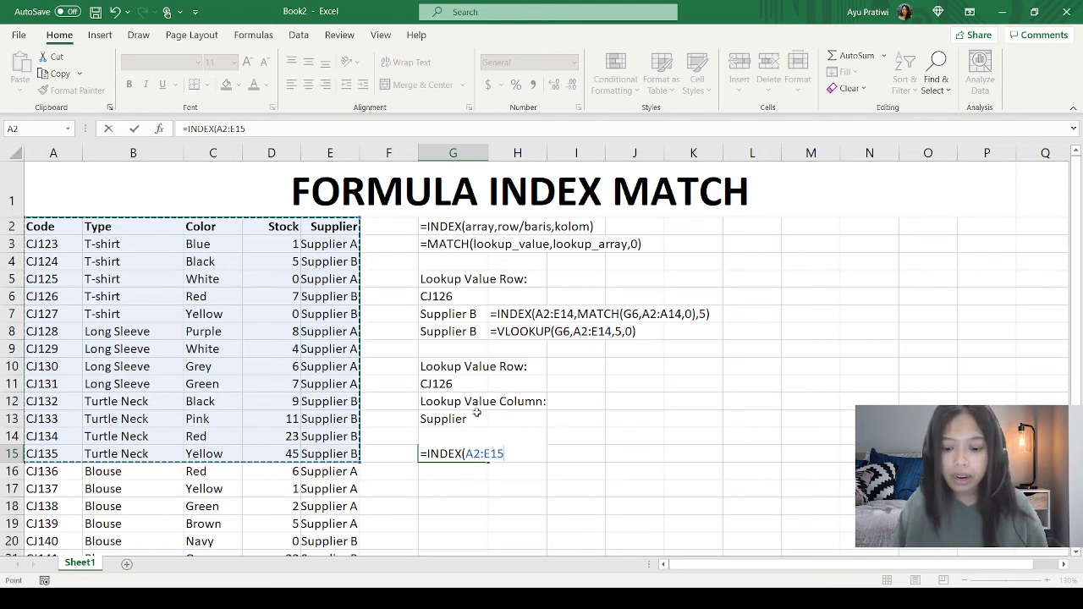
pyautogui.write(',')
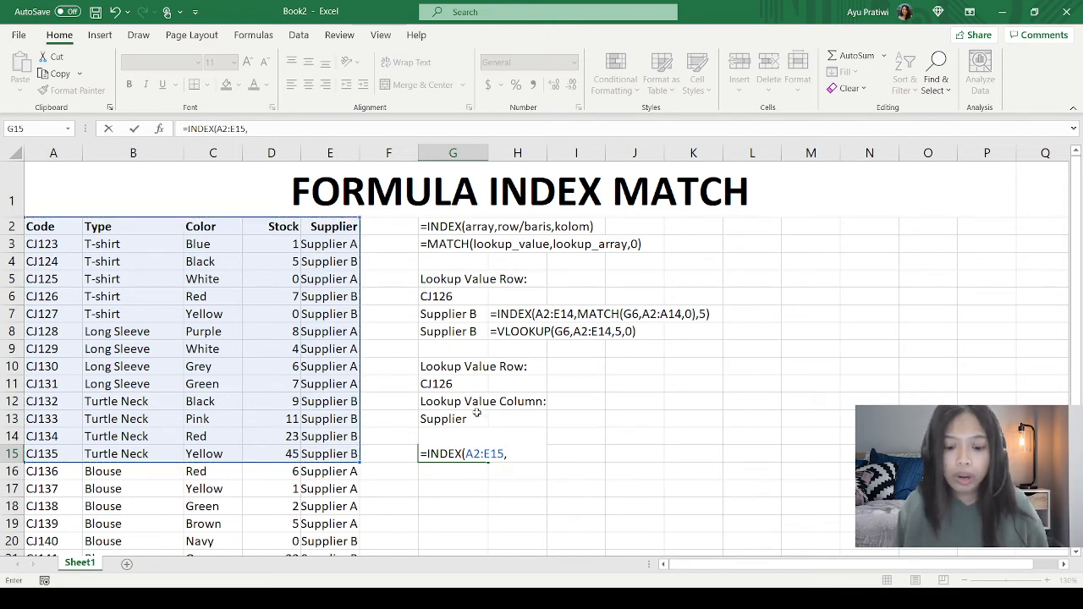
pyautogui.write('MATCH(')
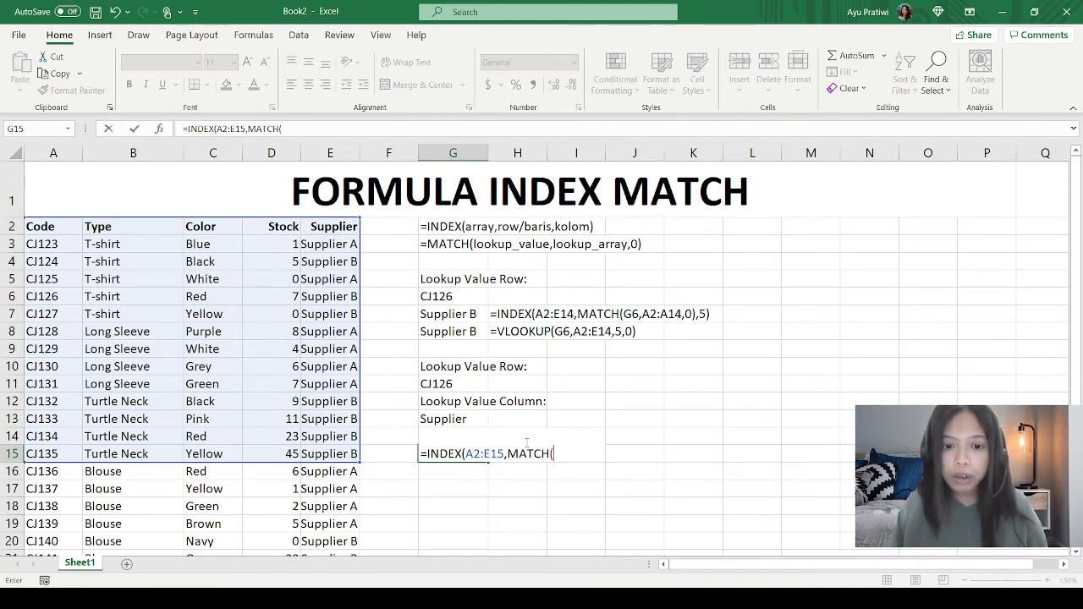
# Step: Add MATCH(G11,A2:A15,0) as the row argument of the INDEX formula in G15
pyautogui.click(471, 382)
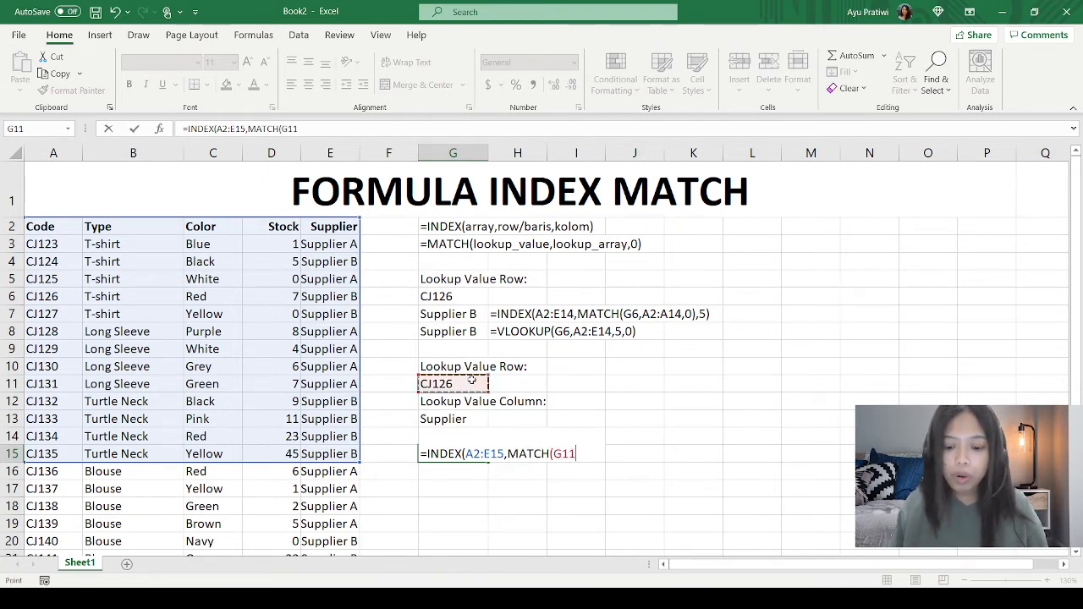
pyautogui.write(',')
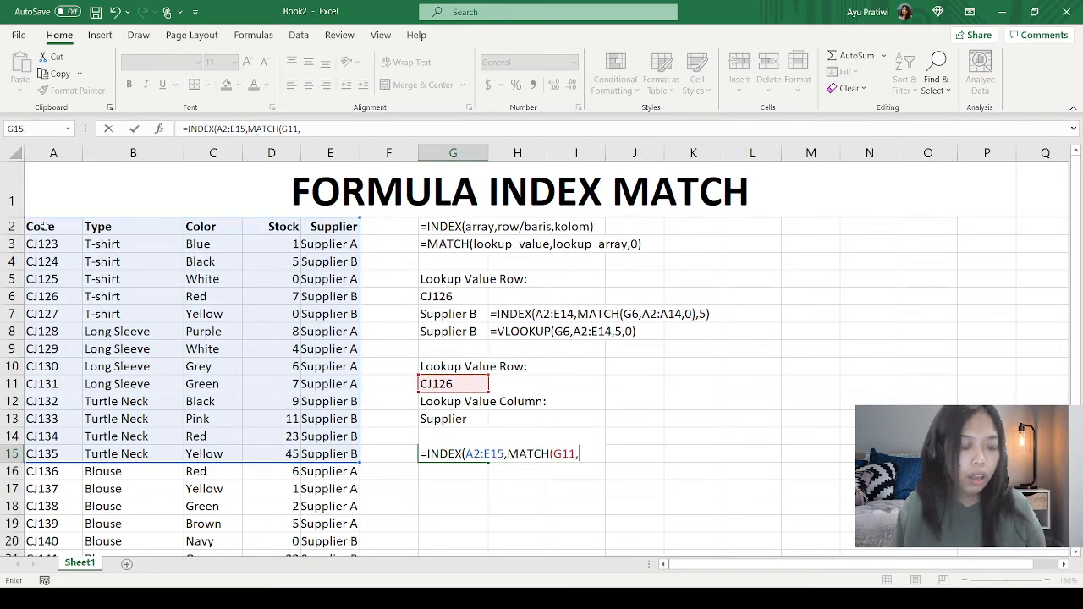
pyautogui.moveTo(43, 227); pyautogui.dragTo(44, 454)
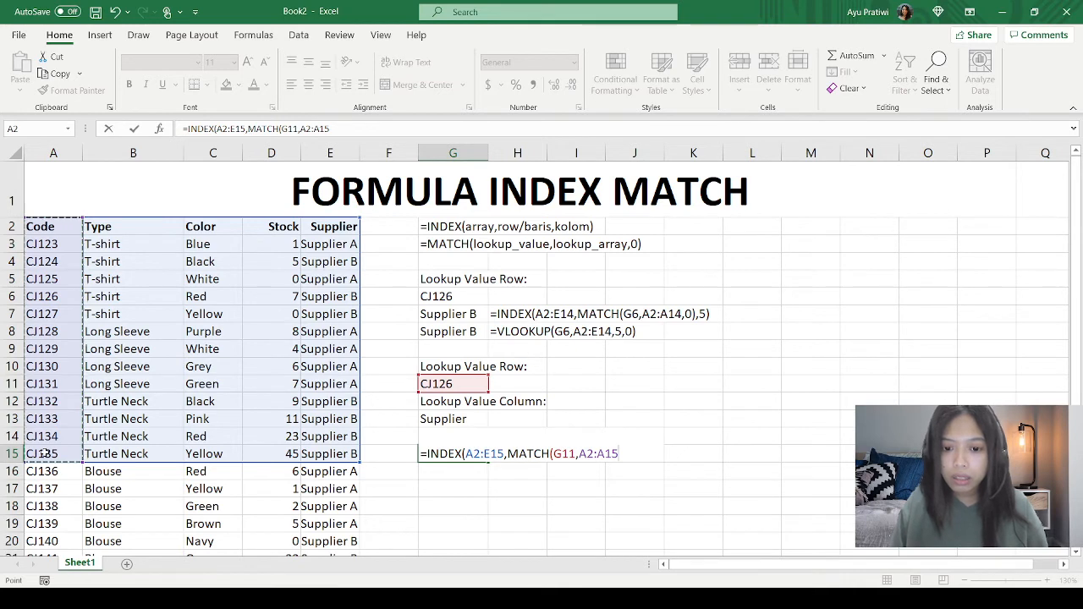
pyautogui.write(',')
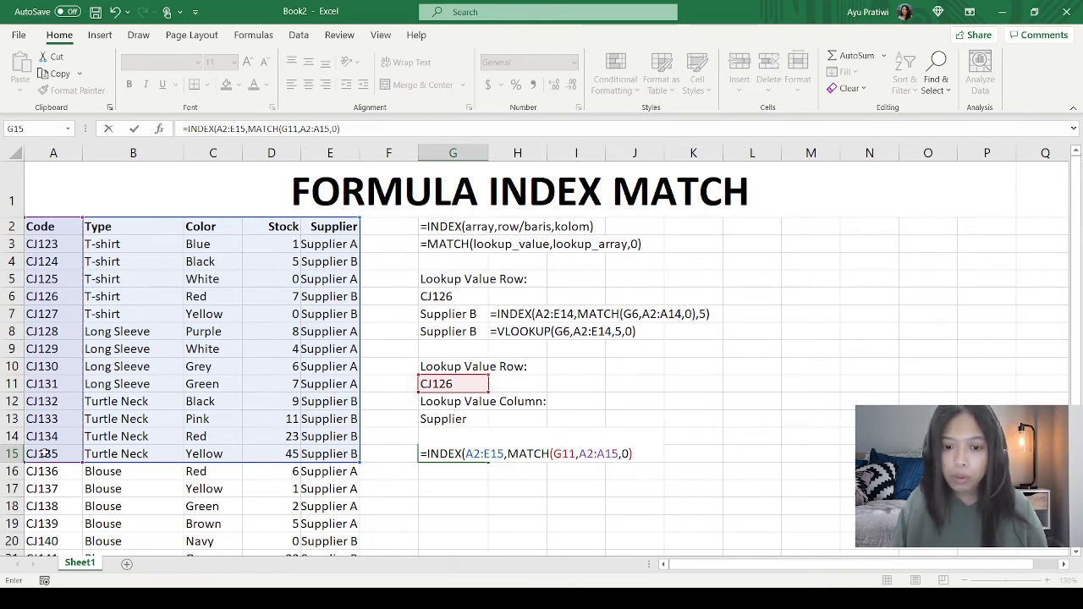
pyautogui.write('0),')
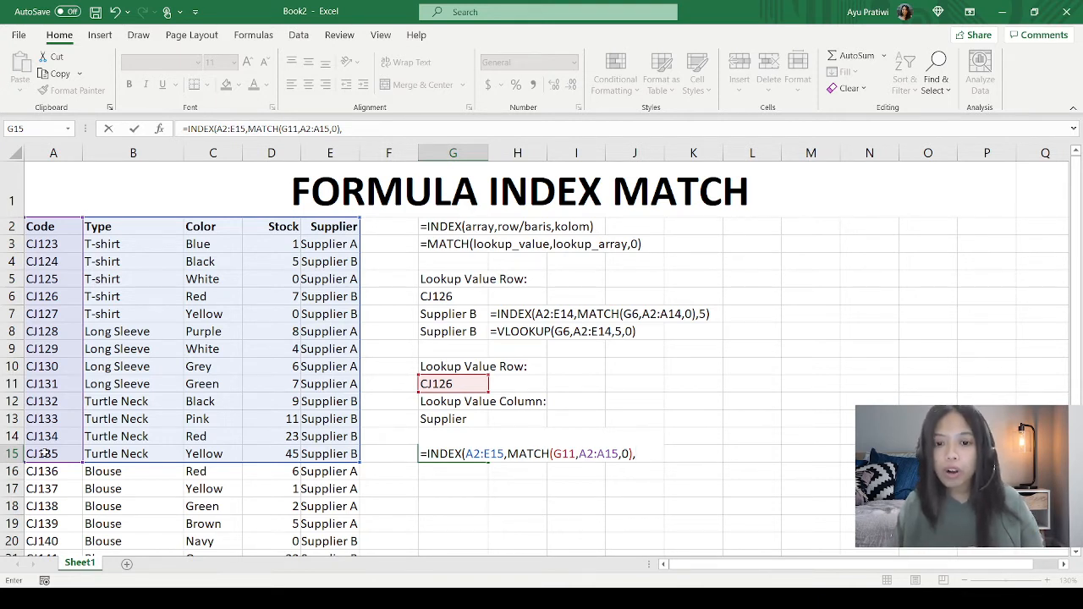
# Step: Add MATCH(G13,A2:E2,0) as the column argument and complete the INDEX formula in G15
pyautogui.write('MAC')
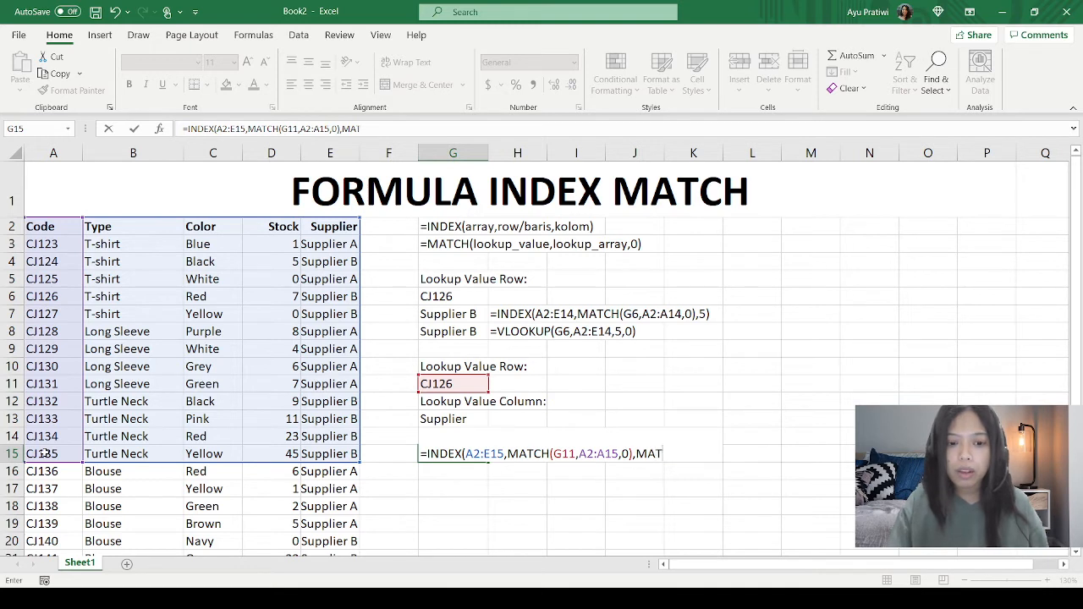
pyautogui.write('CH')
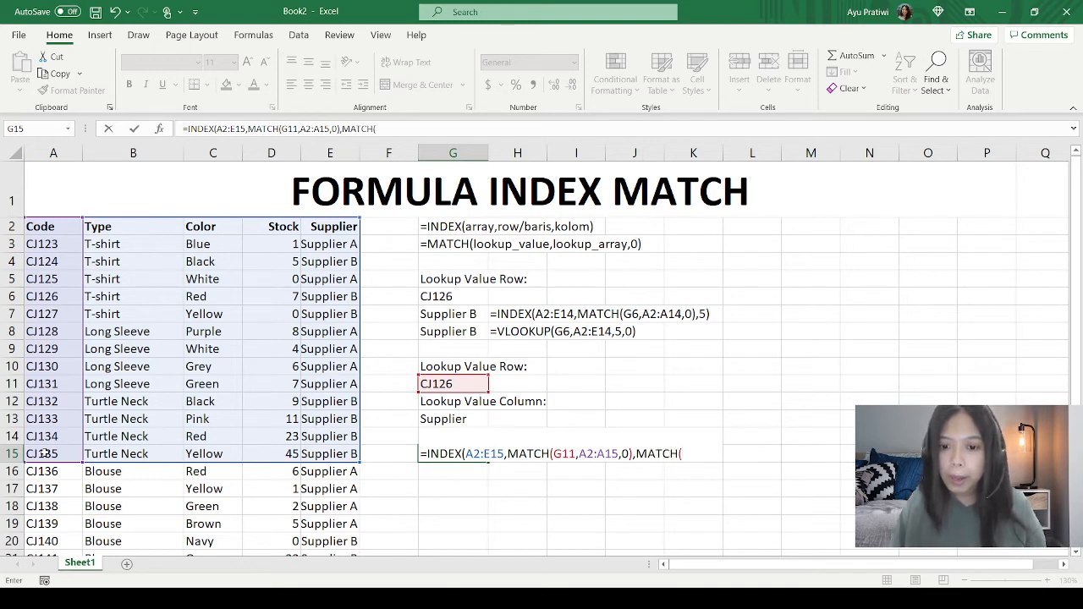
pyautogui.write('(')
pyautogui.click(463, 421)
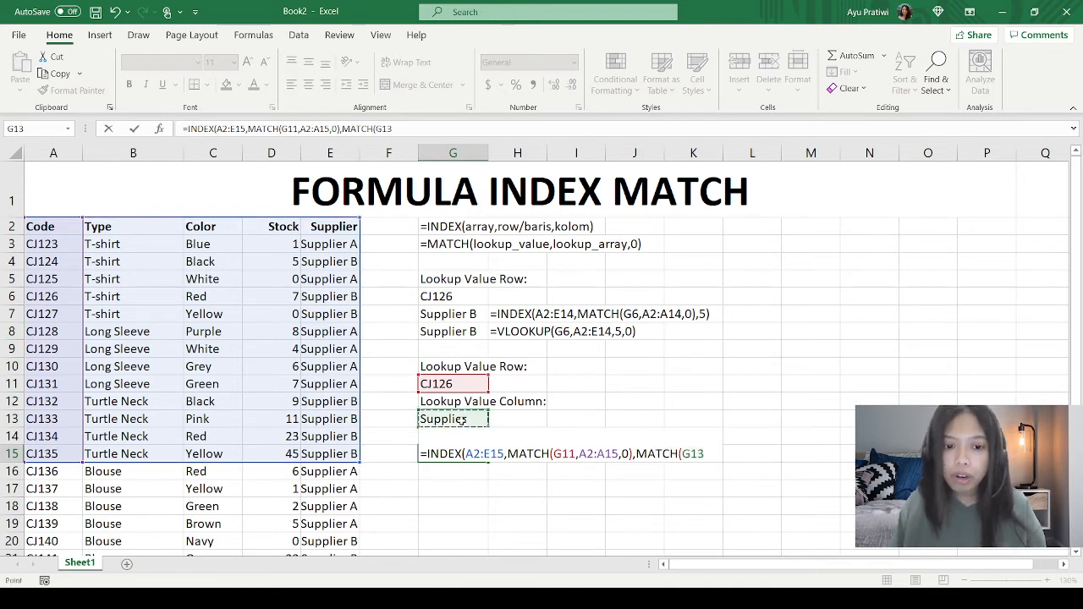
pyautogui.write(',')
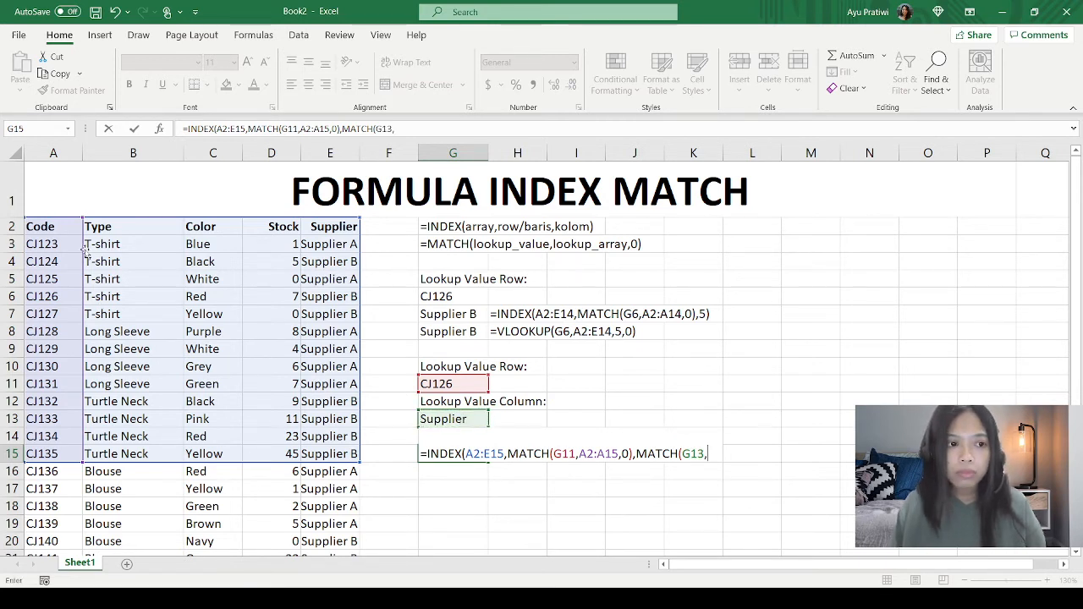
pyautogui.moveTo(65, 229); pyautogui.dragTo(342, 227)
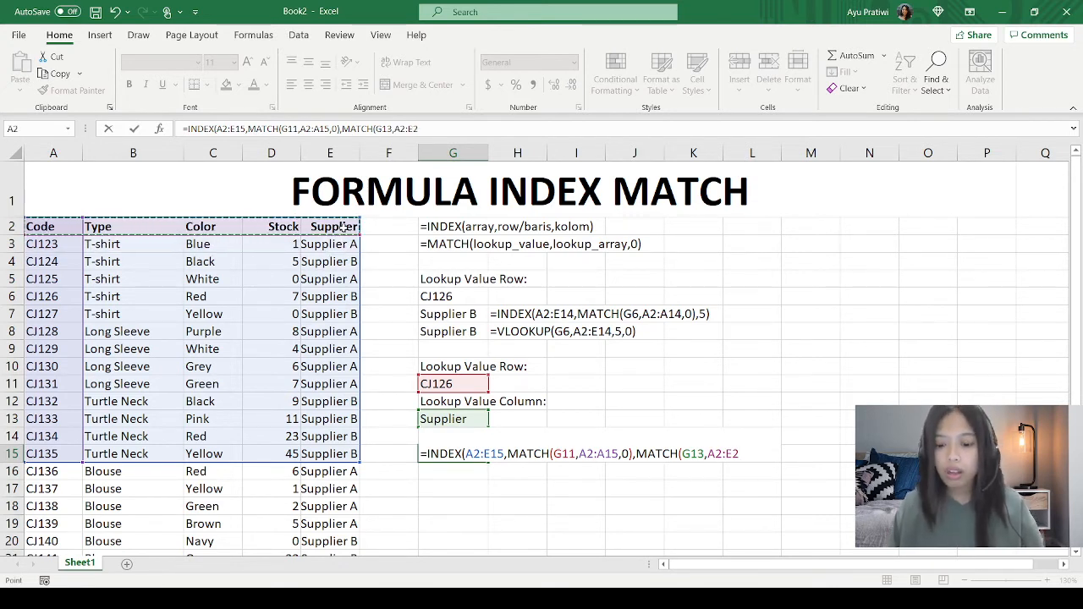
pyautogui.write(',0')
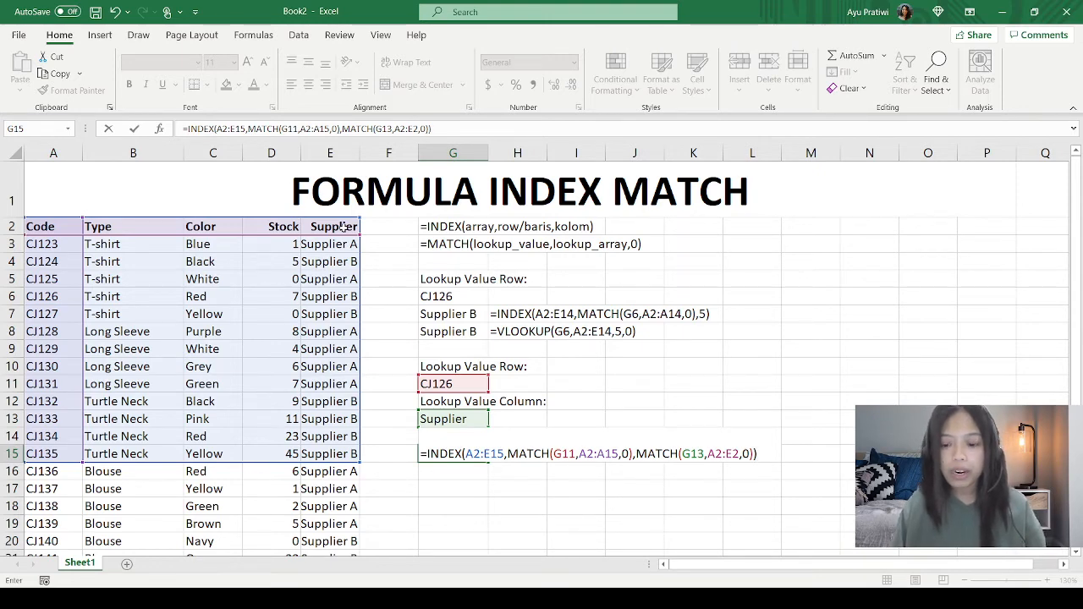
pyautogui.press('Return')
# Step: Copy the formula from G15 and place it in H15 as visible text beside the result
pyautogui.press('Up')
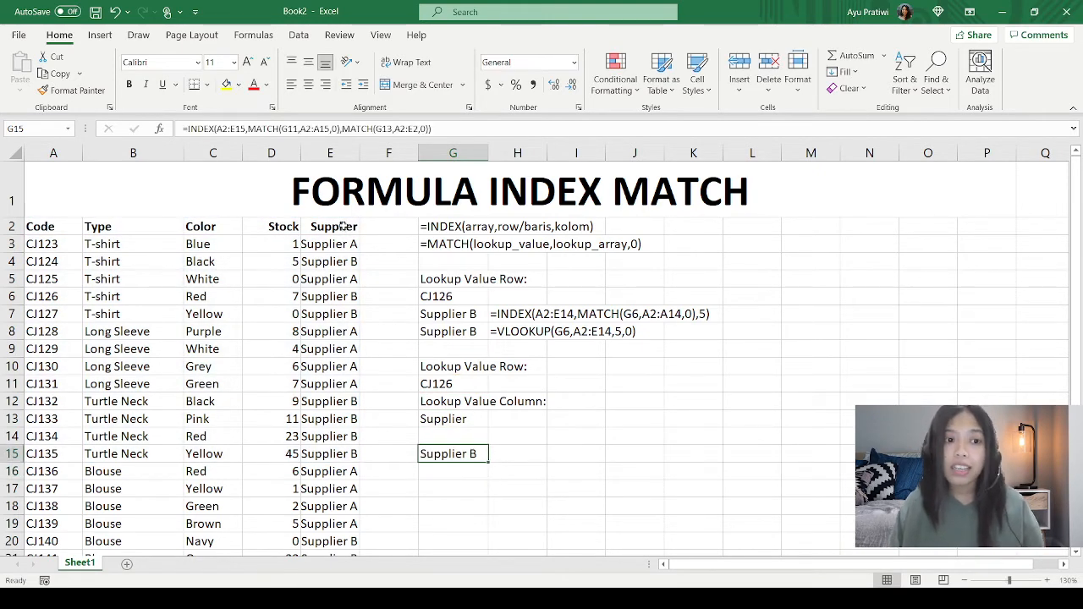
pyautogui.press('F2')
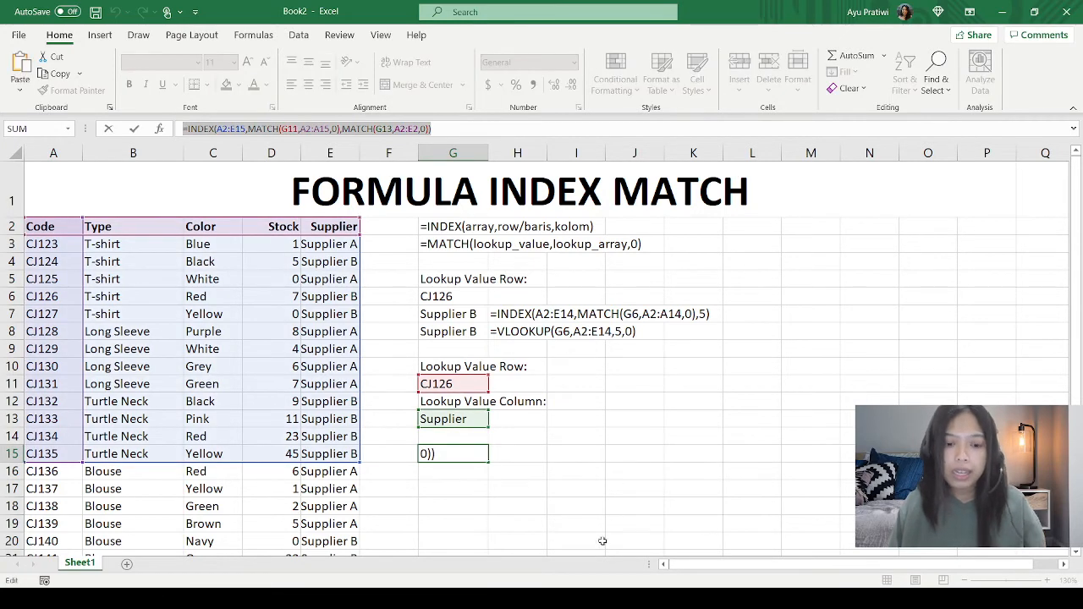
pyautogui.press('Escape')
pyautogui.click(528, 457)
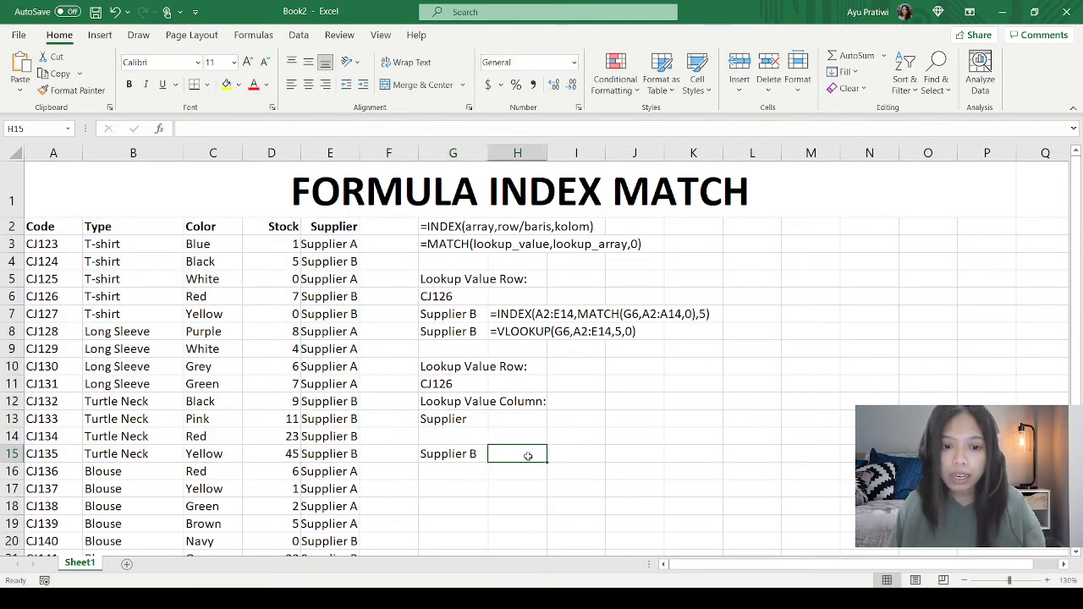
pyautogui.doubleClick(529, 456)
pyautogui.write('=INDEX(A2:E15,MATCH(G11,A2:A15,0),MATCH(G13,A2:E2,0))')
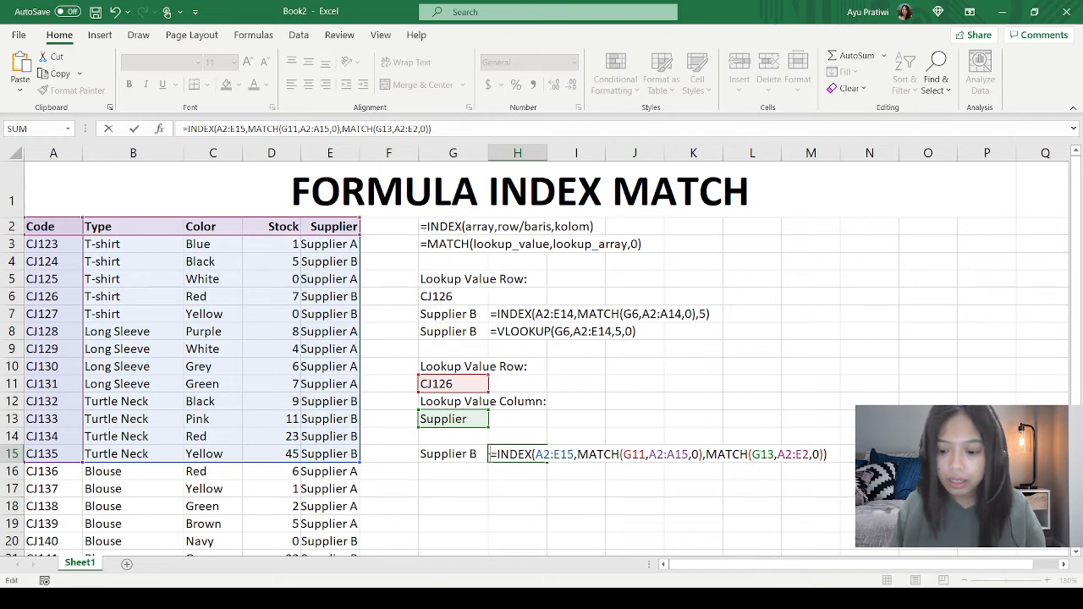
pyautogui.press('Return')
# Step: Compare the row-only lookup block in G5:K8 with the row-and-column lookup block in G10:M15
pyautogui.click(590, 427)
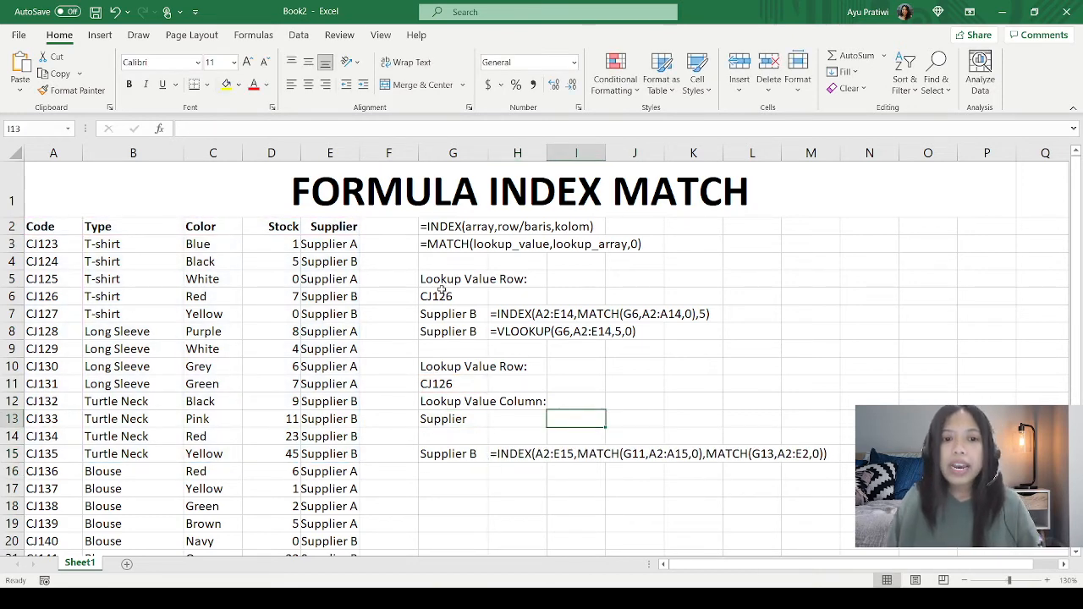
pyautogui.moveTo(433, 281); pyautogui.dragTo(680, 335)
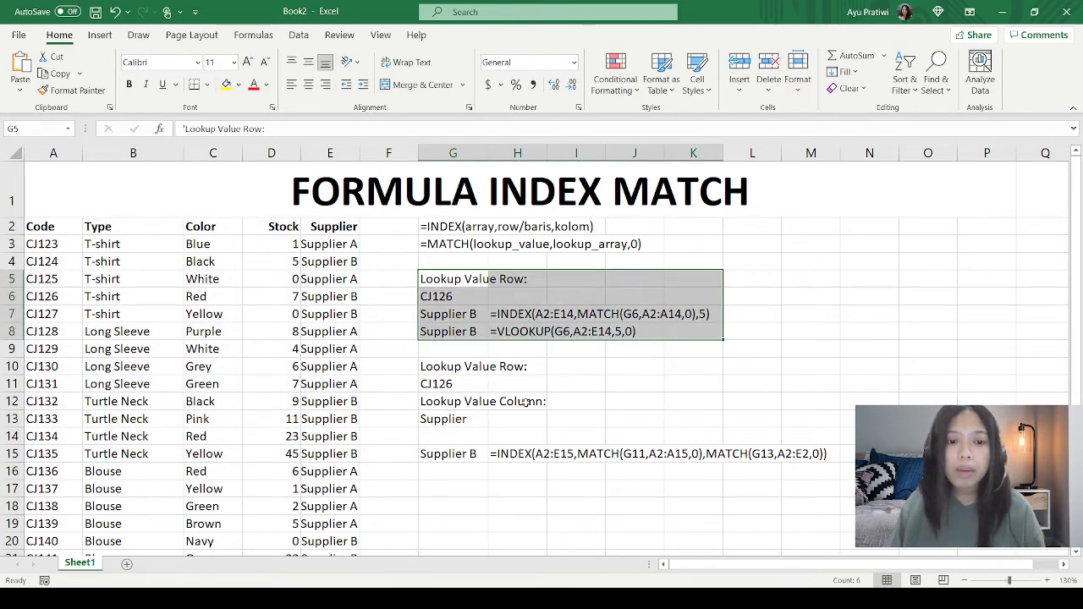
pyautogui.moveTo(444, 372); pyautogui.dragTo(789, 456)
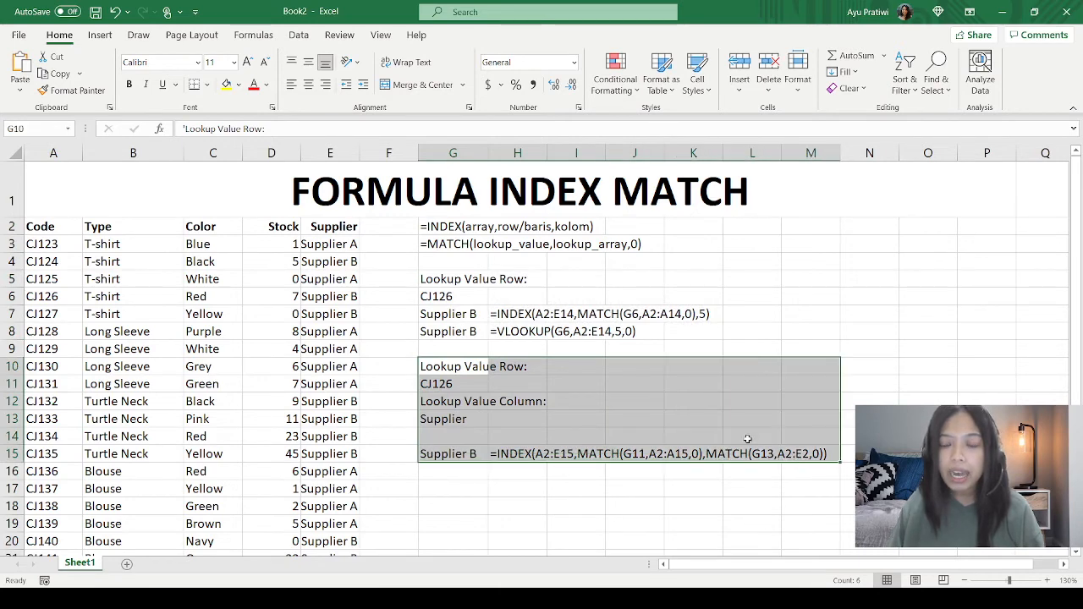
pyautogui.moveTo(435, 282); pyautogui.dragTo(705, 341)
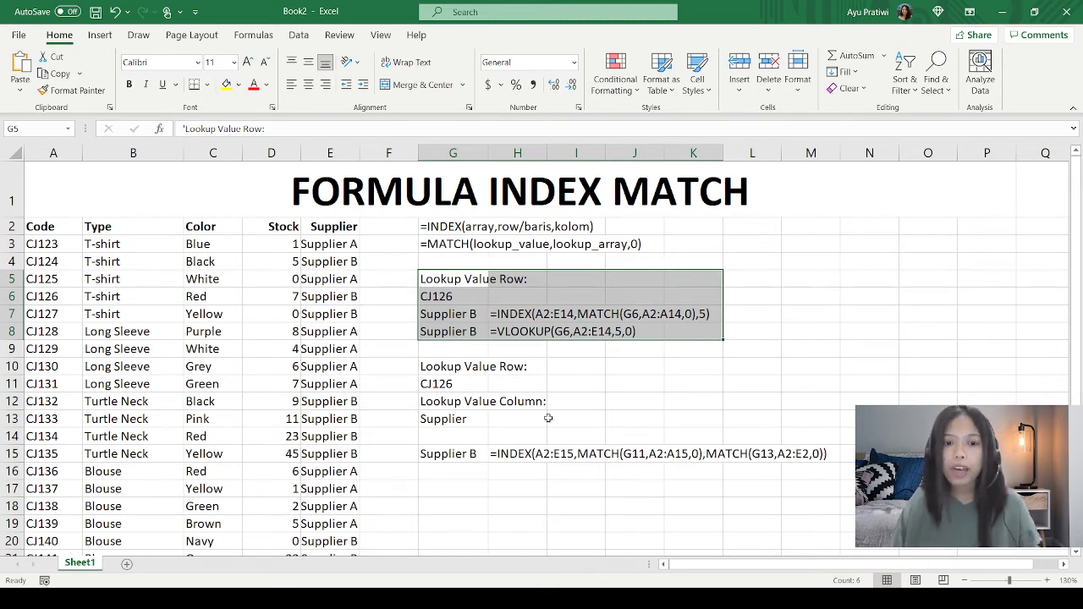
pyautogui.click(453, 373)
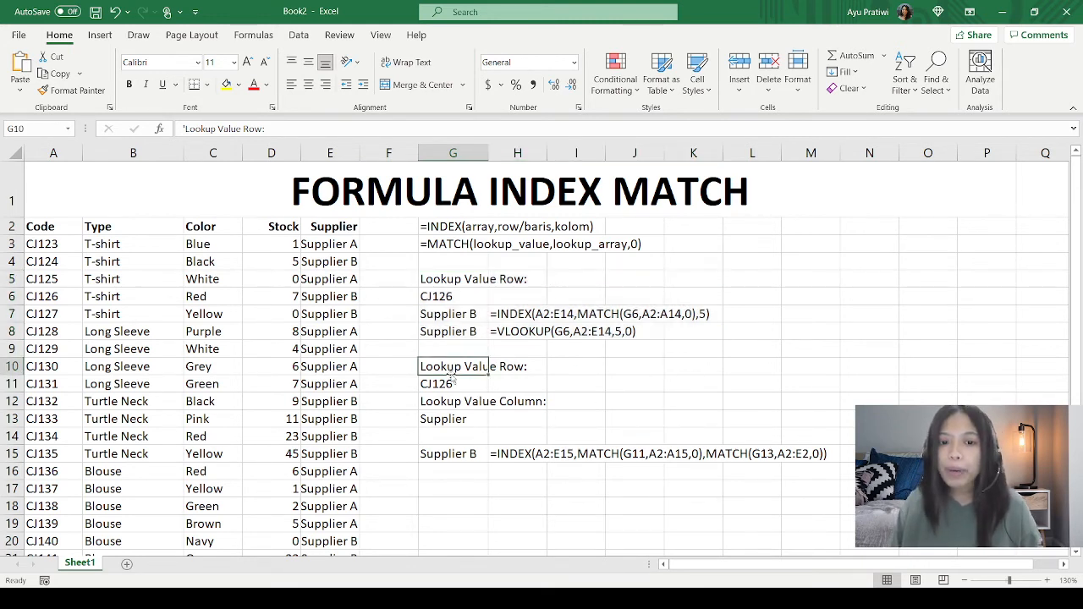
# Step: Change the column lookup value in G13 to Stock to test the formula in G15
pyautogui.click(454, 419)
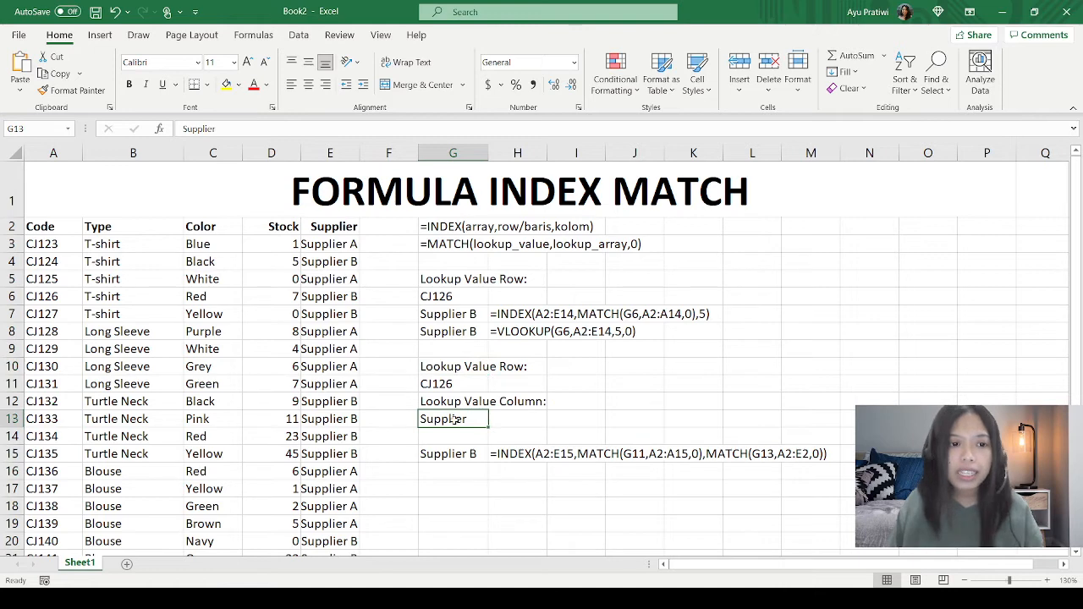
pyautogui.write('Sto')
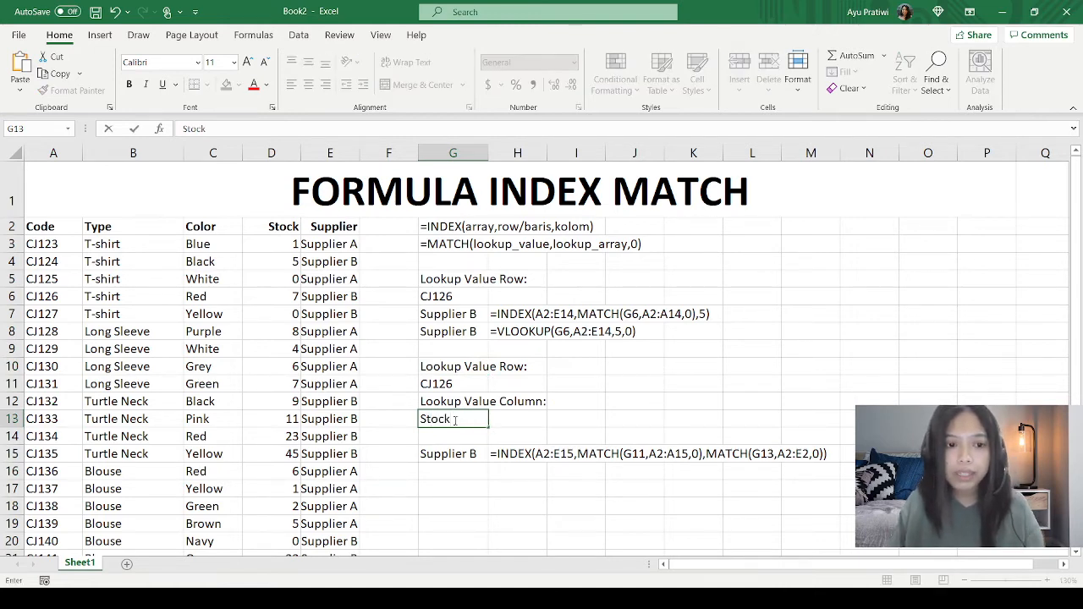
pyautogui.write('ck')
pyautogui.press('Return')
pyautogui.press('Return')
# Step: Change the column lookup value in G13 to Type and go to the formula result in G15
pyautogui.click(454, 419)
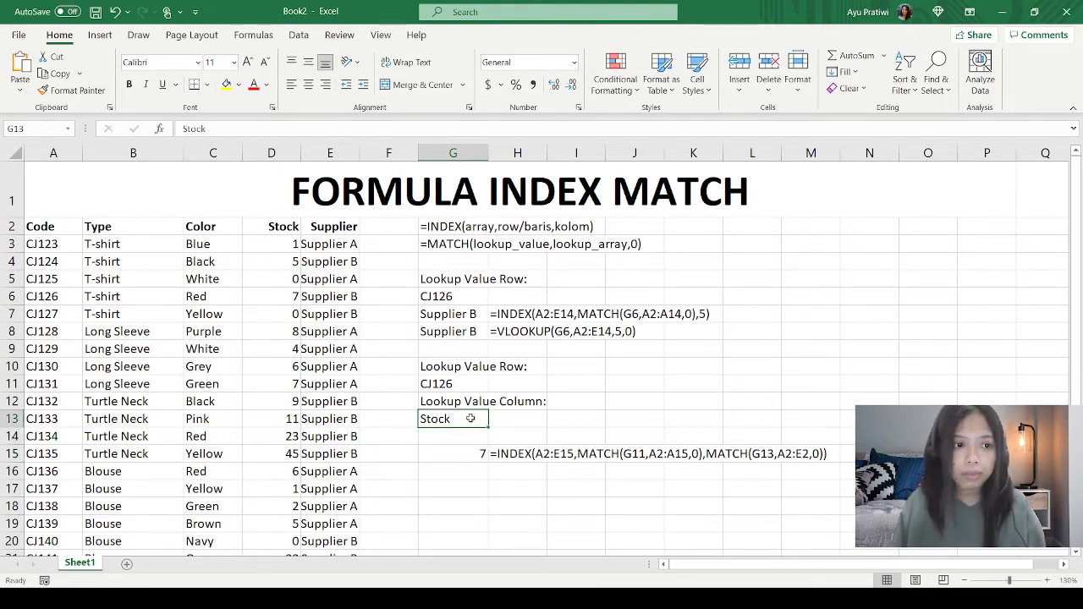
pyautogui.write('Type')
pyautogui.press('Return')
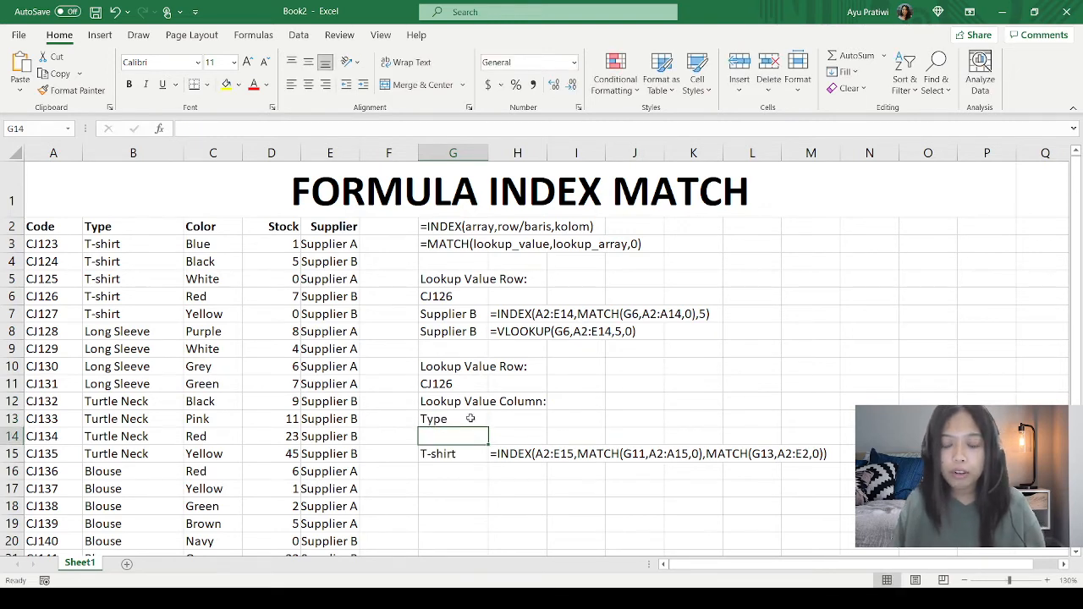
pyautogui.press('Return')
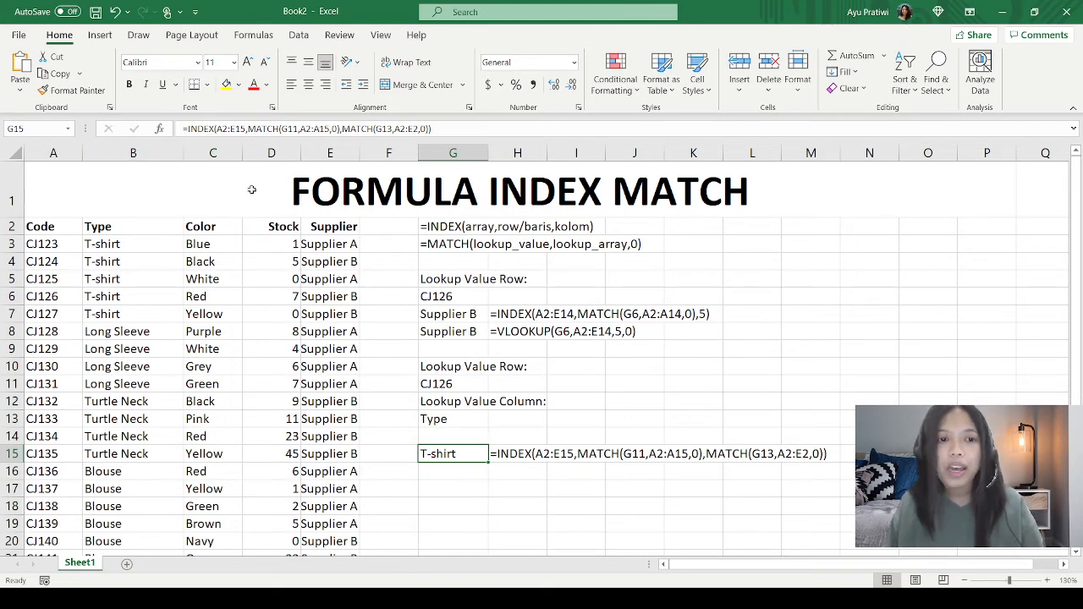
# Step: Set the column lookup value in G13 back to Supplier
pyautogui.click(330, 154)
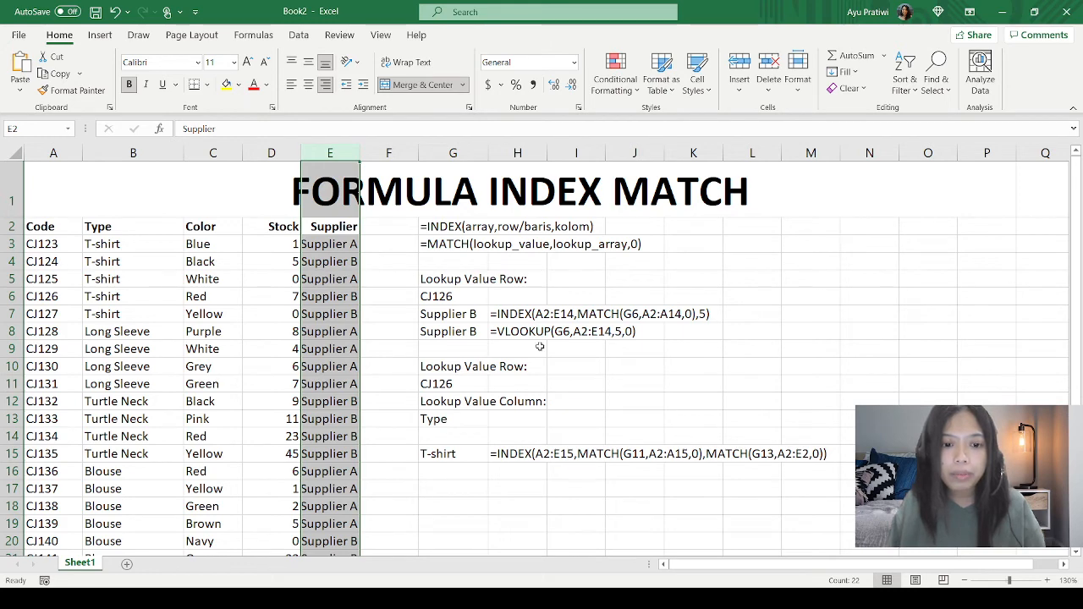
pyautogui.click(465, 413)
pyautogui.press('Delete')
pyautogui.write('Su')
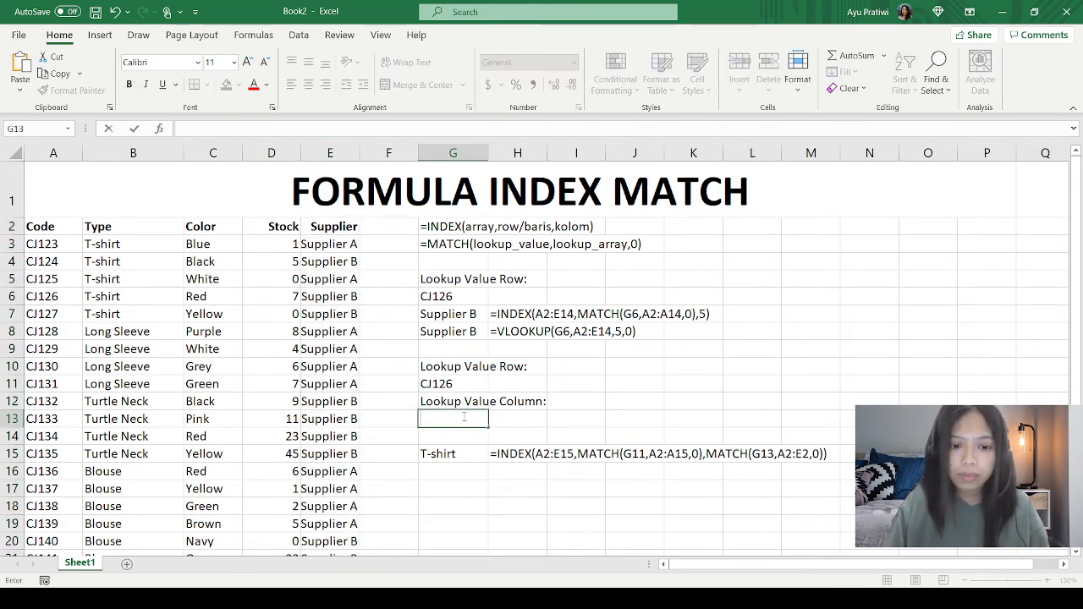
pyautogui.write('pplier')
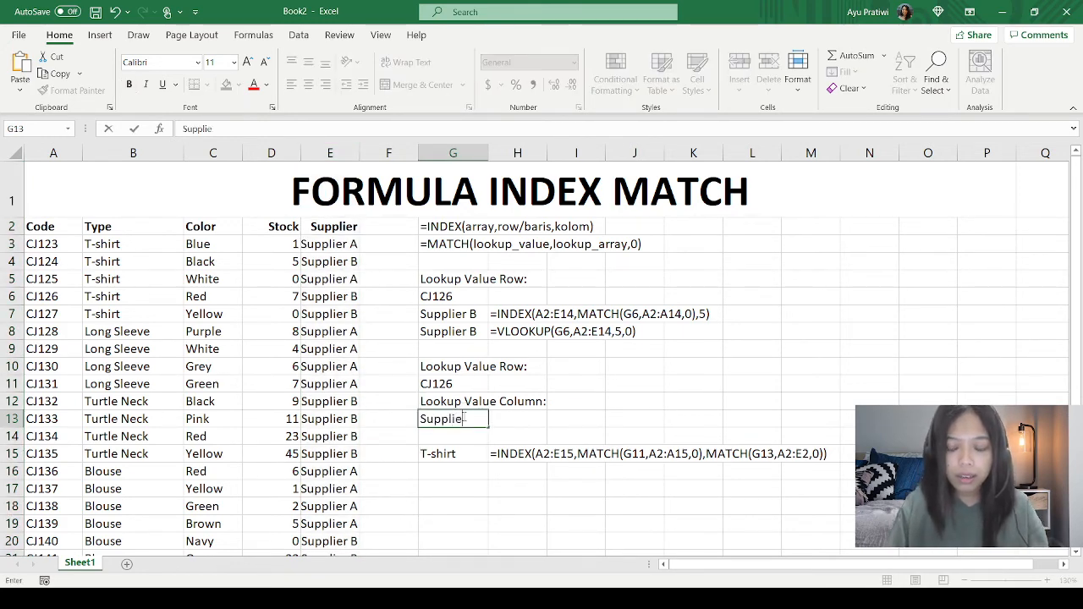
pyautogui.press('Return')
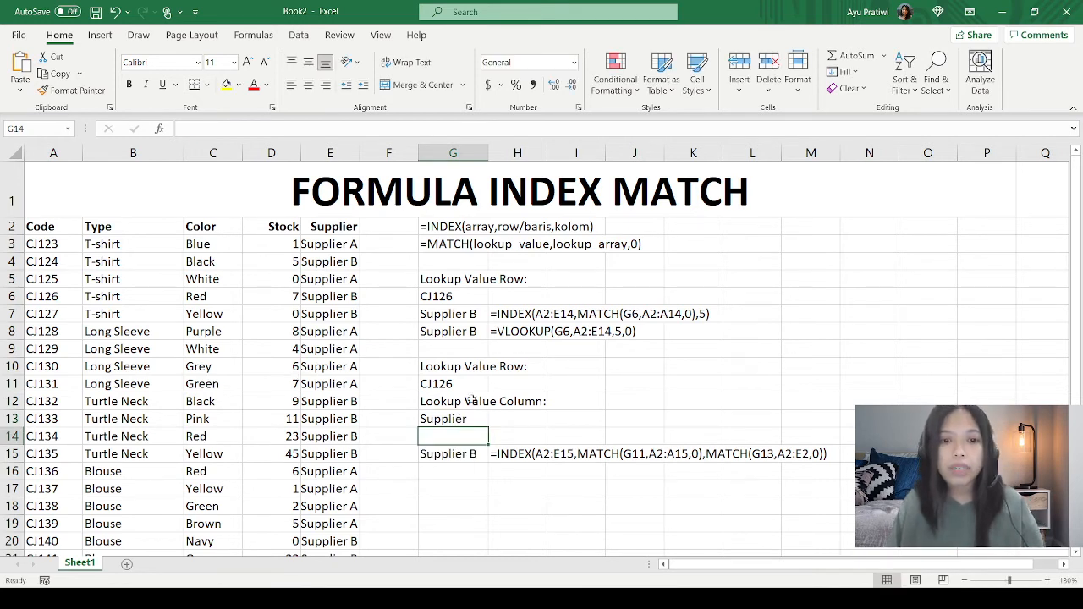
# Step: Insert an empty column before the Stock column to test how the lookup formulas react
pyautogui.moveTo(455, 366); pyautogui.dragTo(827, 448)
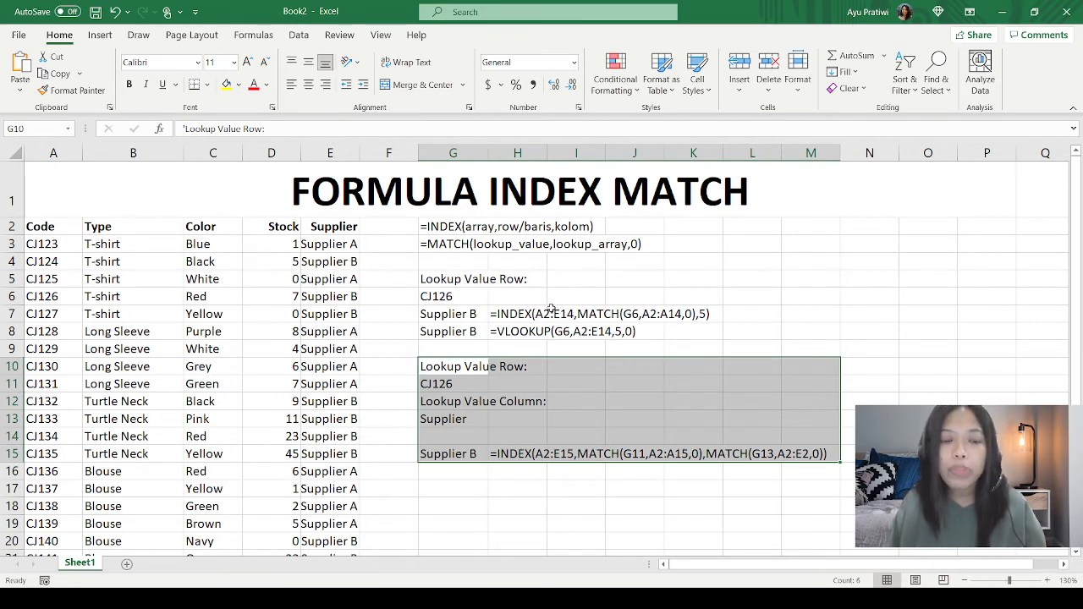
pyautogui.click(511, 330)
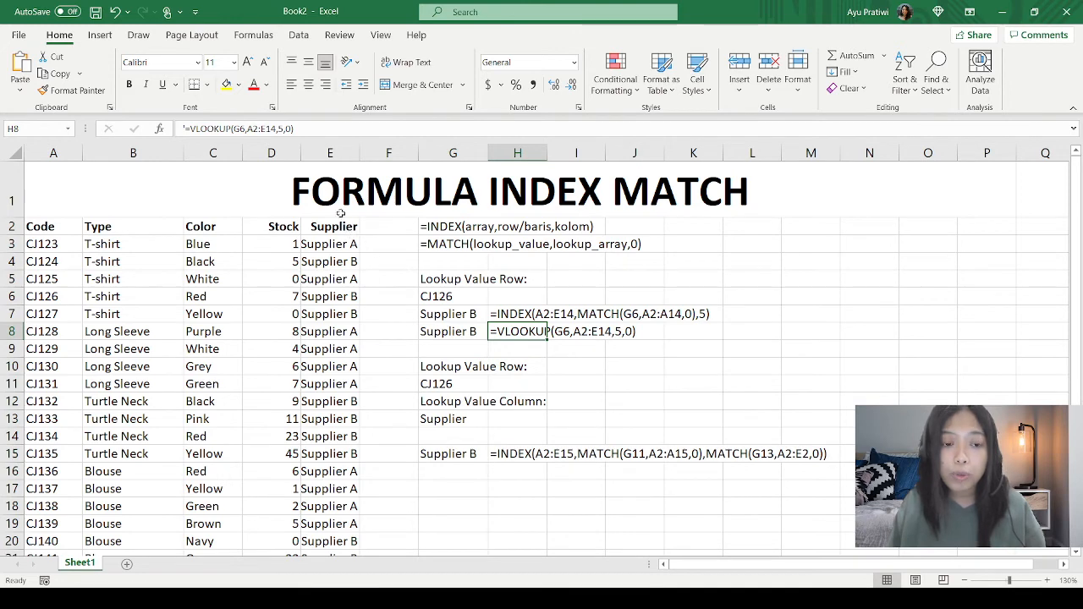
pyautogui.click(264, 153)
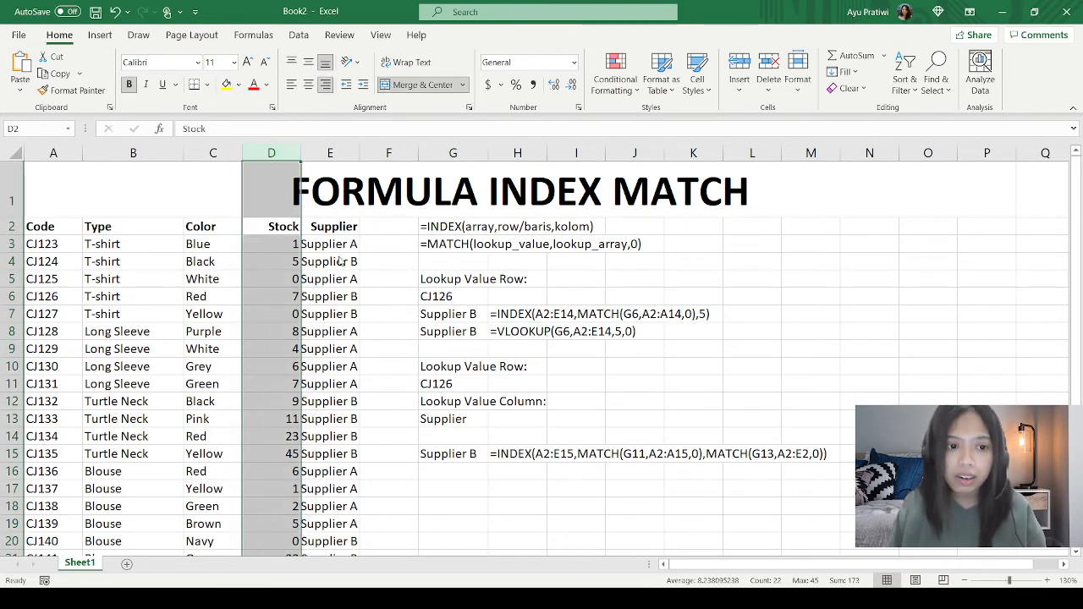
pyautogui.hotkey('ctrl', 'shift', '+')
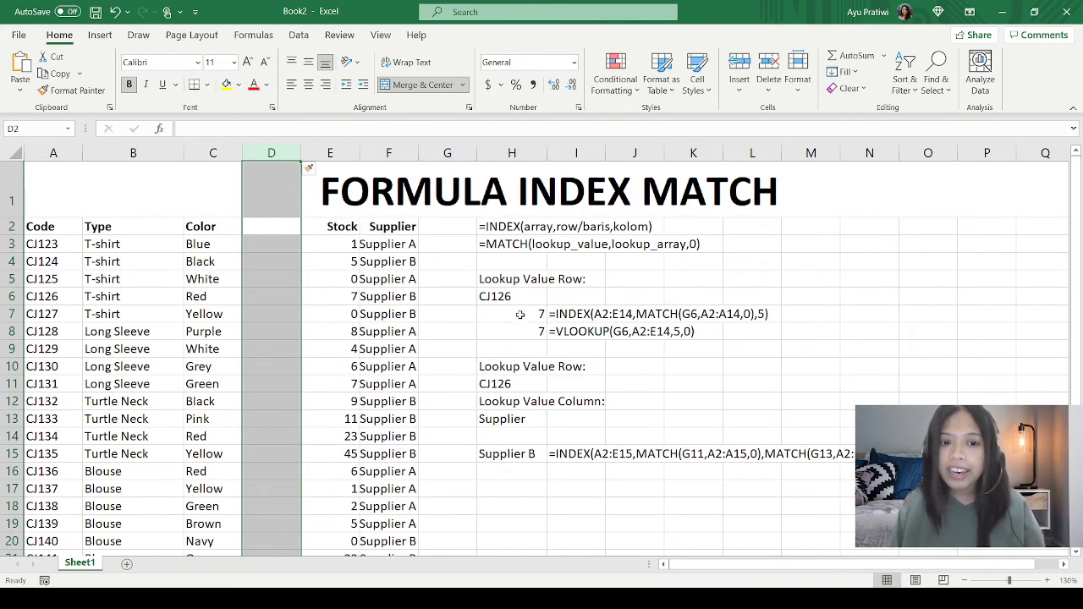
# Step: Compare the INDEX MATCH and VLOOKUP results in H7:H8 with the two-way lookup that uses the column value in H13
pyautogui.moveTo(506, 280); pyautogui.dragTo(735, 336)
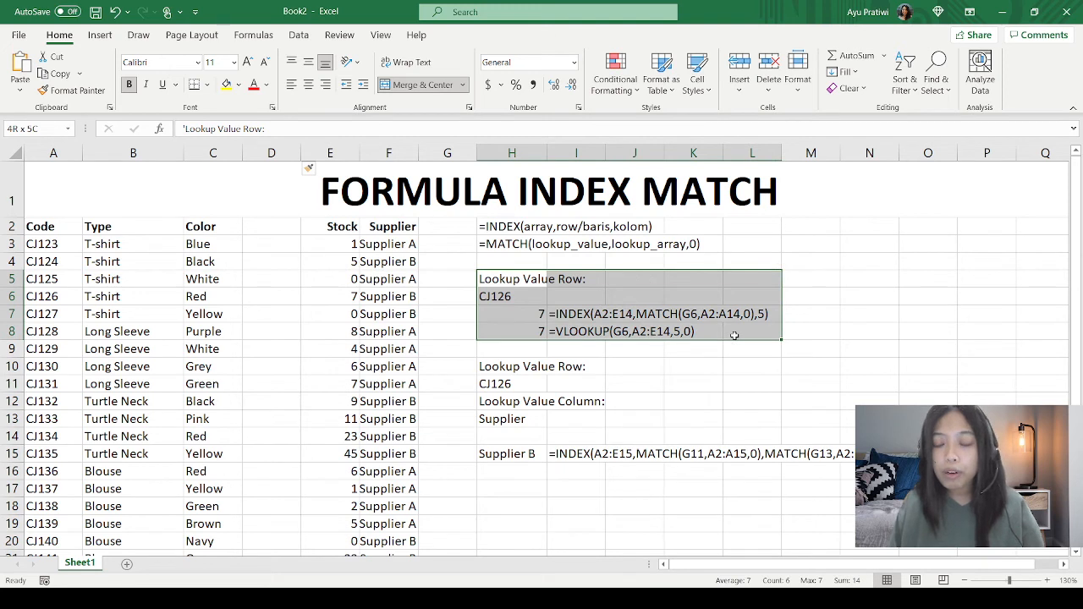
pyautogui.click(508, 315)
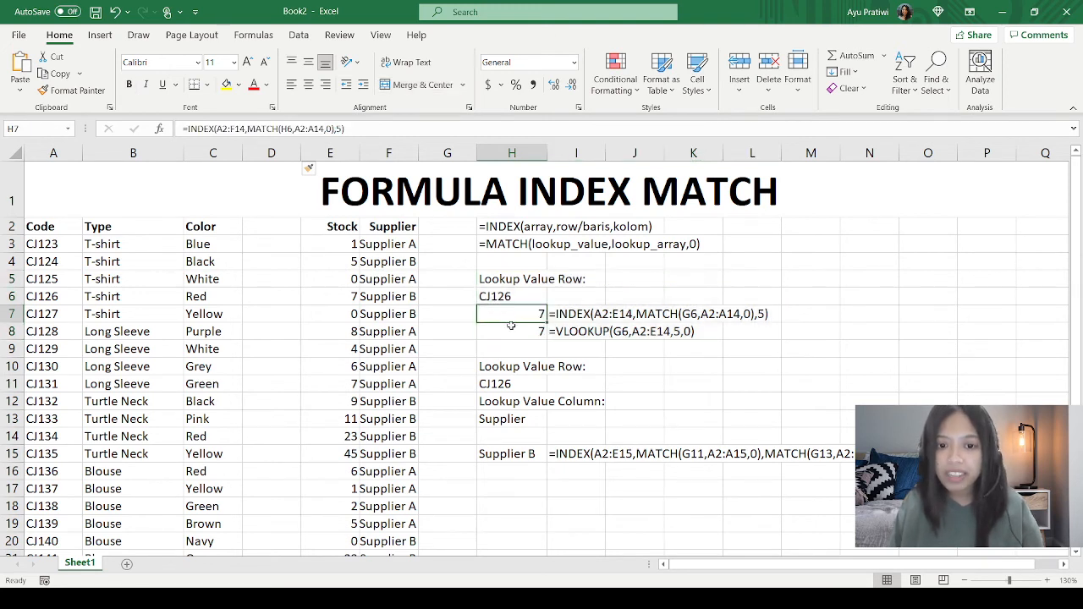
pyautogui.moveTo(512, 325); pyautogui.dragTo(512, 328)
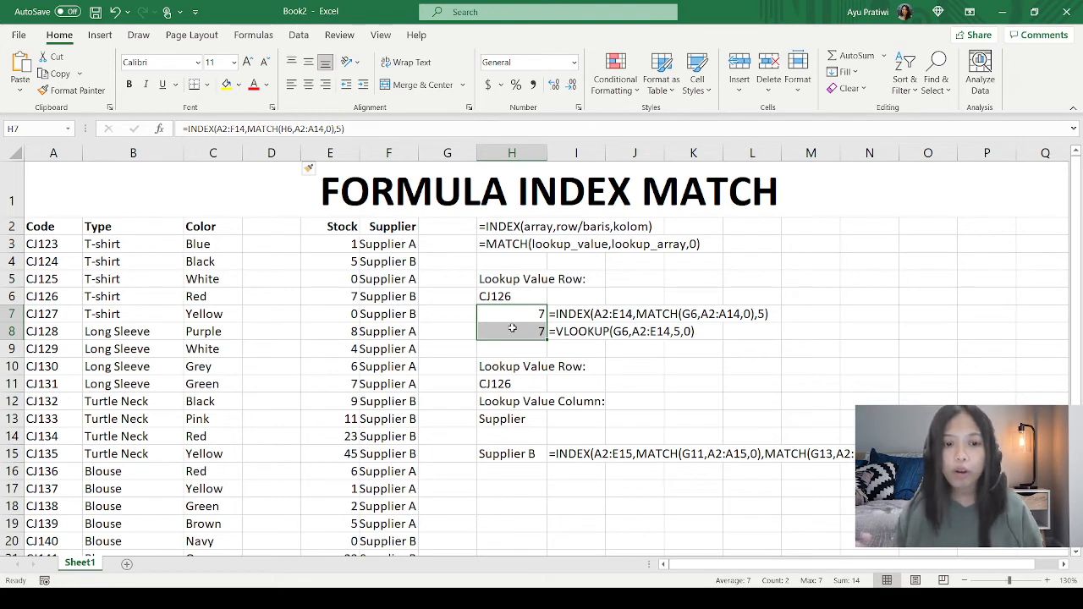
pyautogui.click(504, 419)
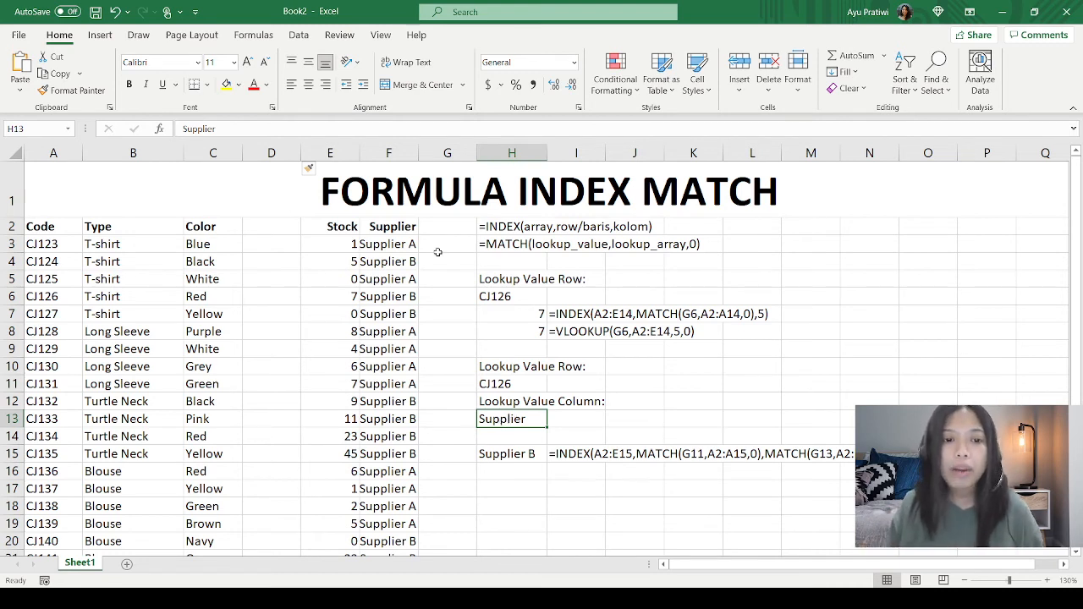
# Step: Change the Supplier header in F2 to Supplie to test the two-way lookup, and undo the change
pyautogui.click(413, 226)
pyautogui.click(223, 129)
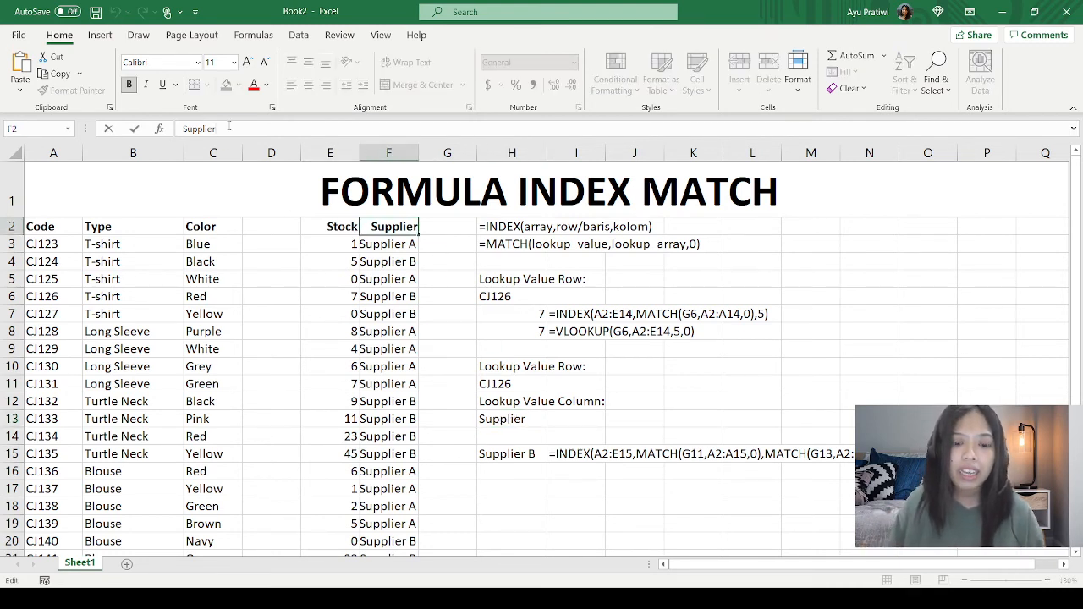
pyautogui.press('Escape')
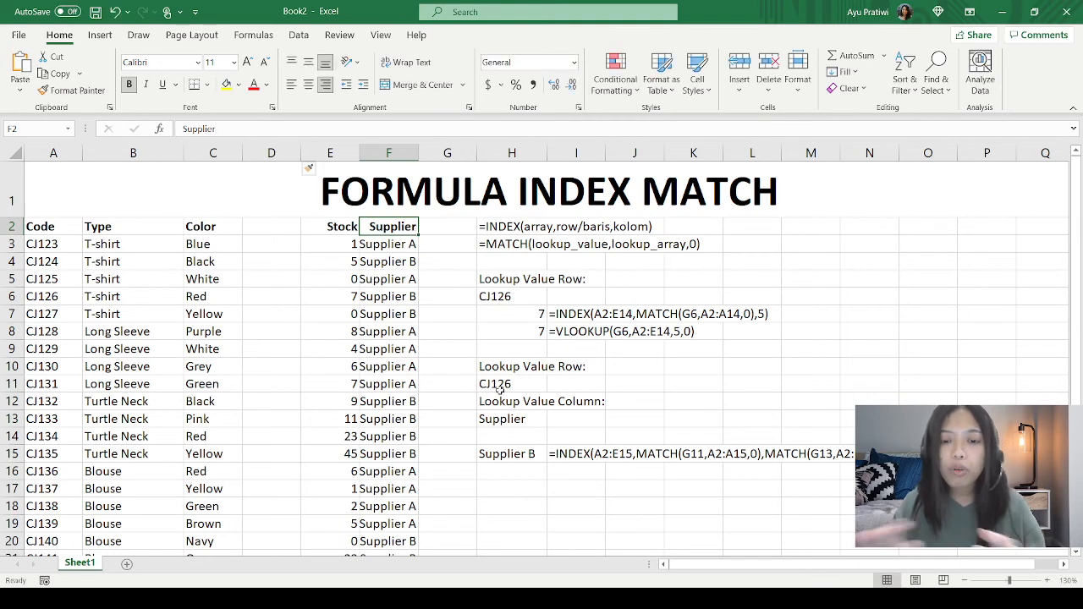
pyautogui.moveTo(489, 371)
pyautogui.mouseDown()
pyautogui.moveTo(829, 457)
pyautogui.moveTo(880, 457)
pyautogui.mouseUp()
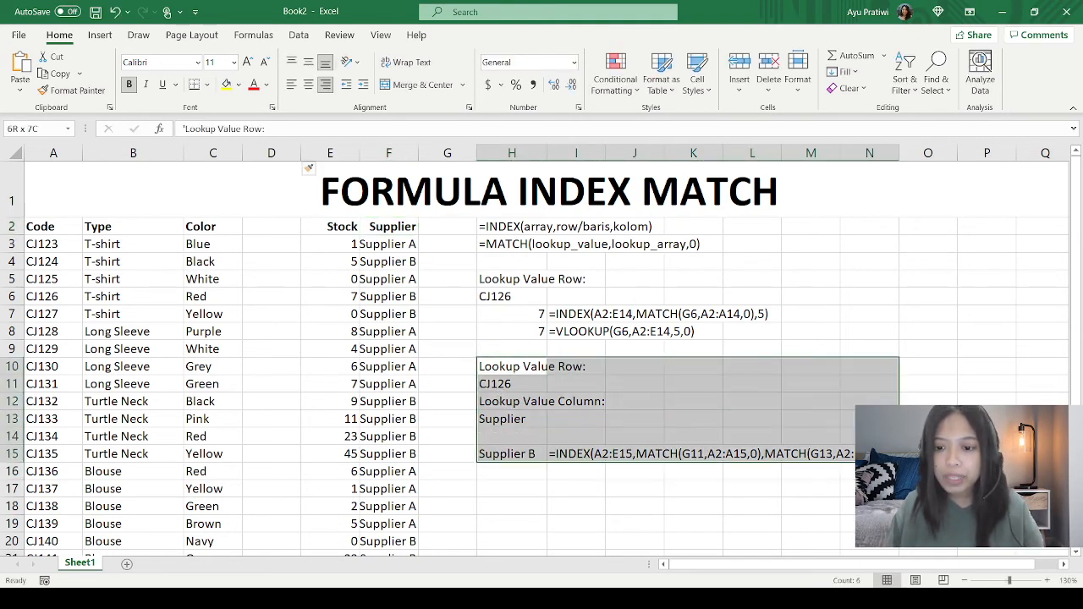
pyautogui.click(411, 227)
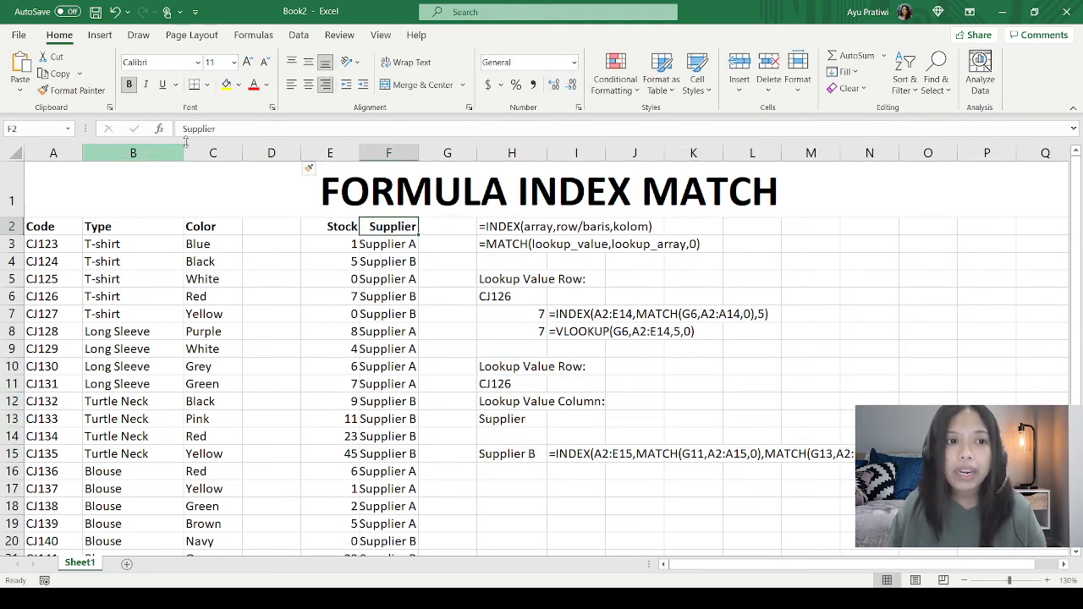
pyautogui.click(235, 130)
pyautogui.press('BackSpace')
pyautogui.press('Return')
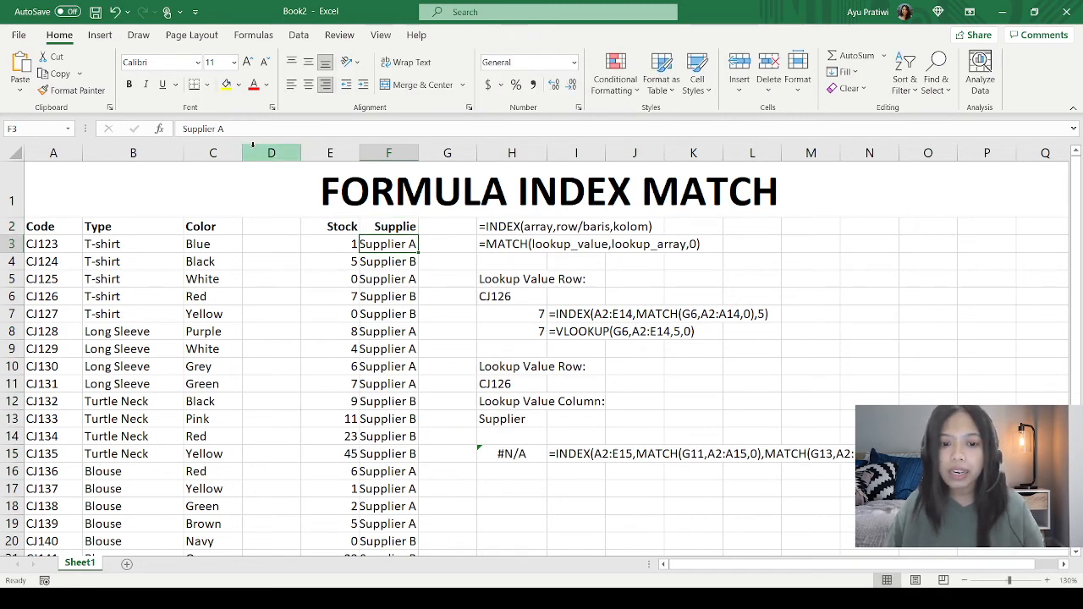
pyautogui.hotkey('ctrl', 'z')
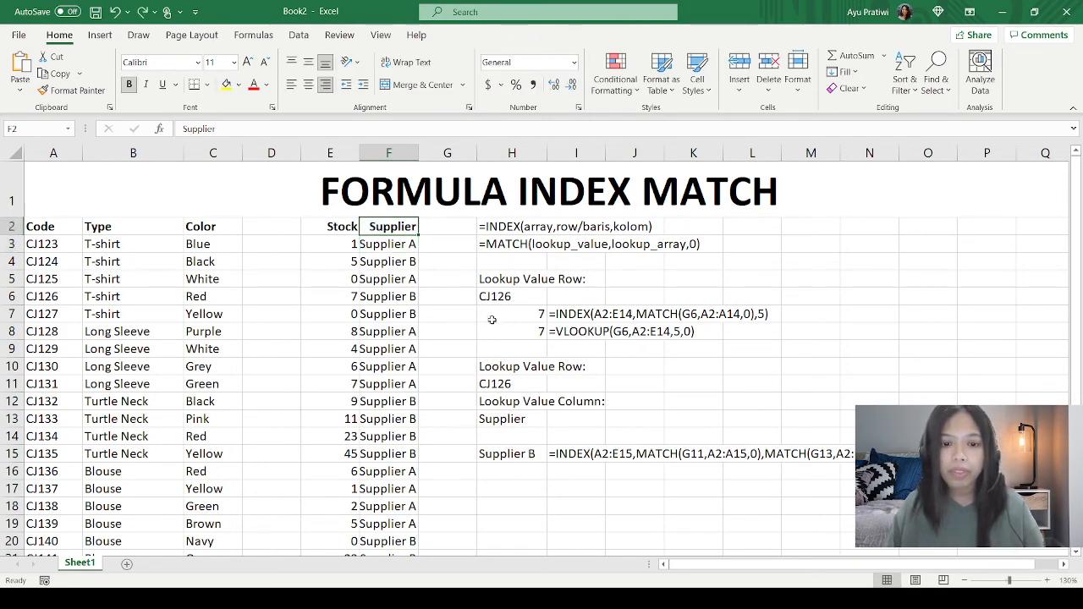
# Step: Delete the empty column D and check the row-only lookup block in G5:K8
pyautogui.click(271, 153)
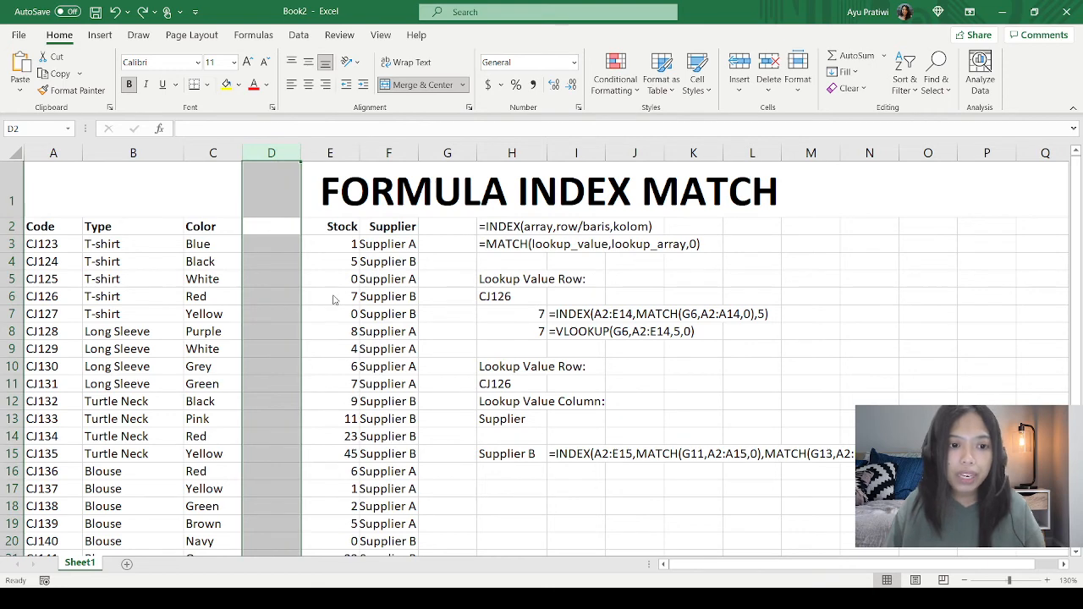
pyautogui.hotkey('ctrl', '-')
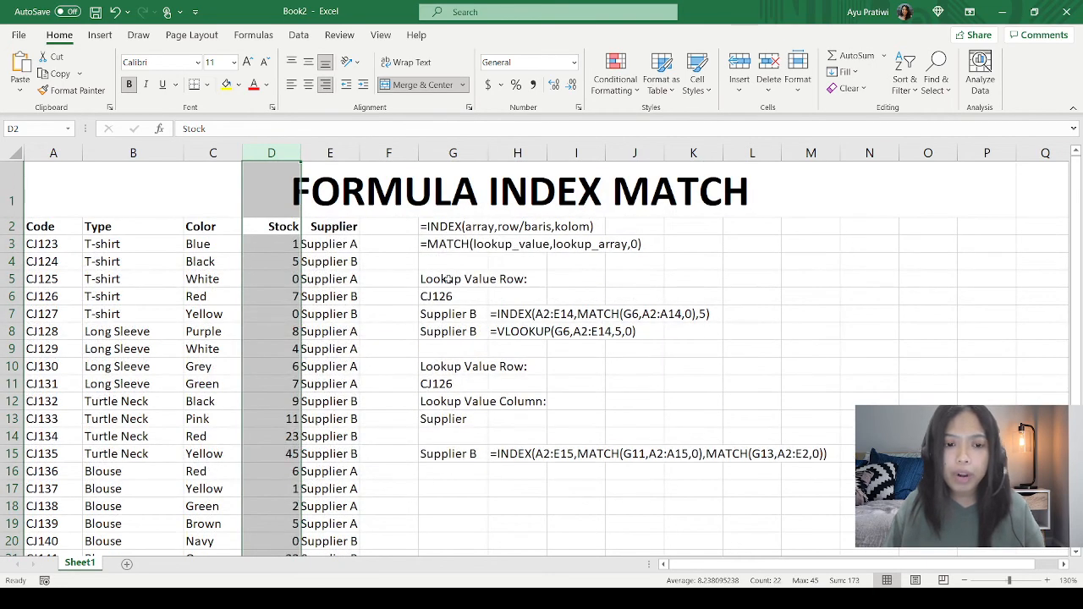
pyautogui.click(441, 280)
pyautogui.moveTo(441, 280); pyautogui.dragTo(706, 329)
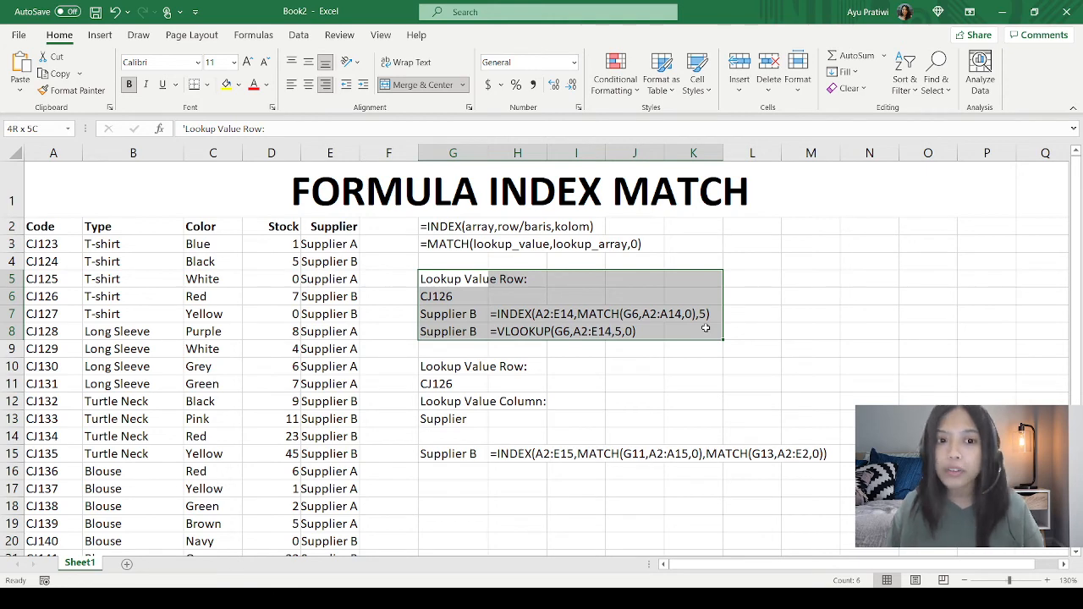
# Step: Replace the Supplier header in E2 with A and after that with z to test the row-only and two-way lookups
pyautogui.click(341, 229)
pyautogui.moveTo(273, 128); pyautogui.dragTo(1, 85)
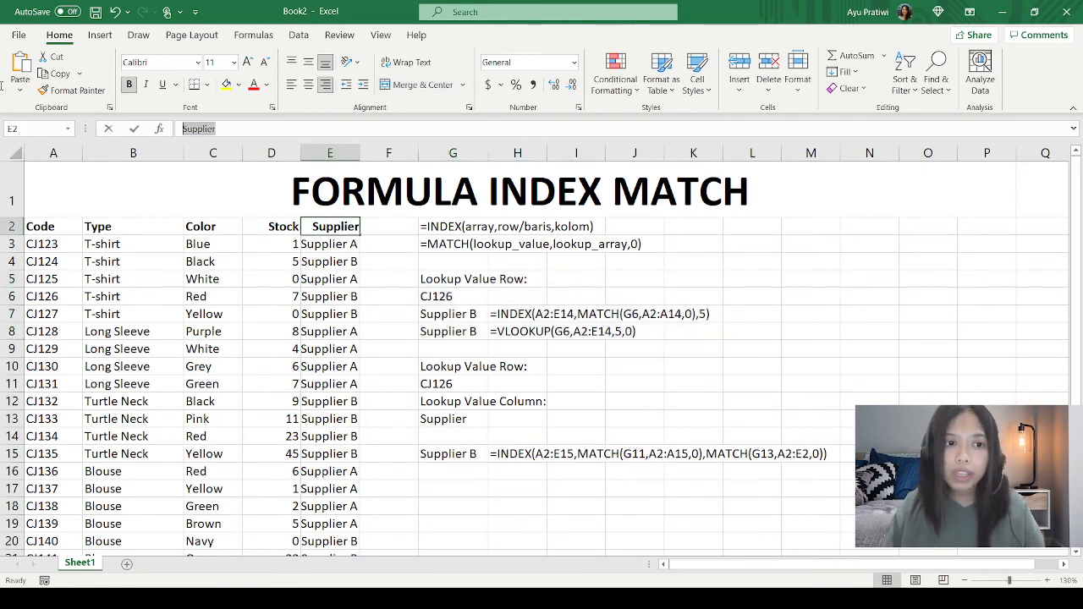
pyautogui.write('A')
pyautogui.press('Return')
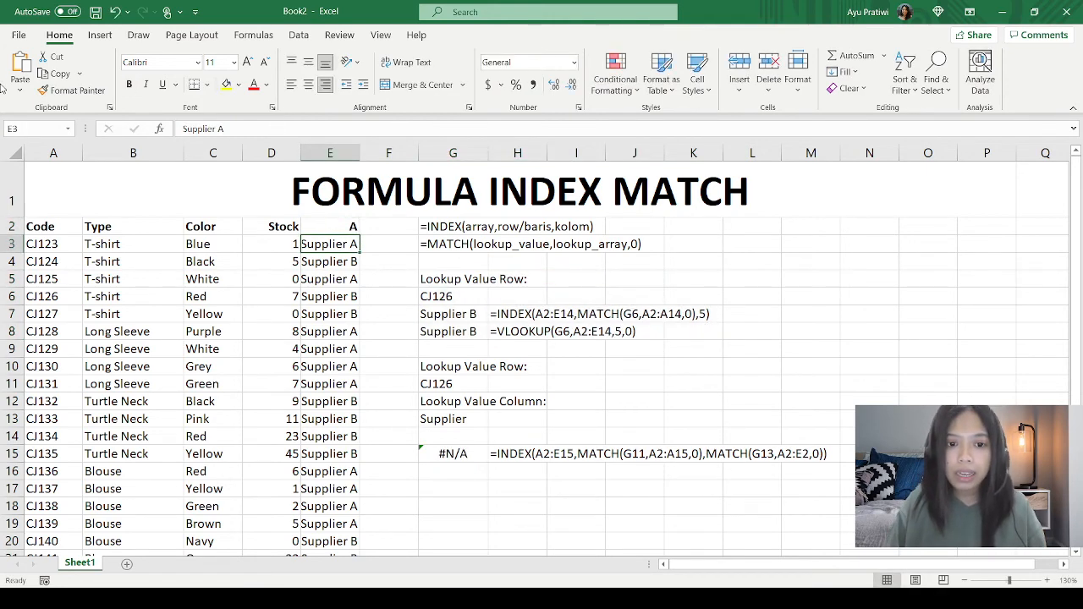
pyautogui.press('Up')
pyautogui.write('z')
pyautogui.press('Return')
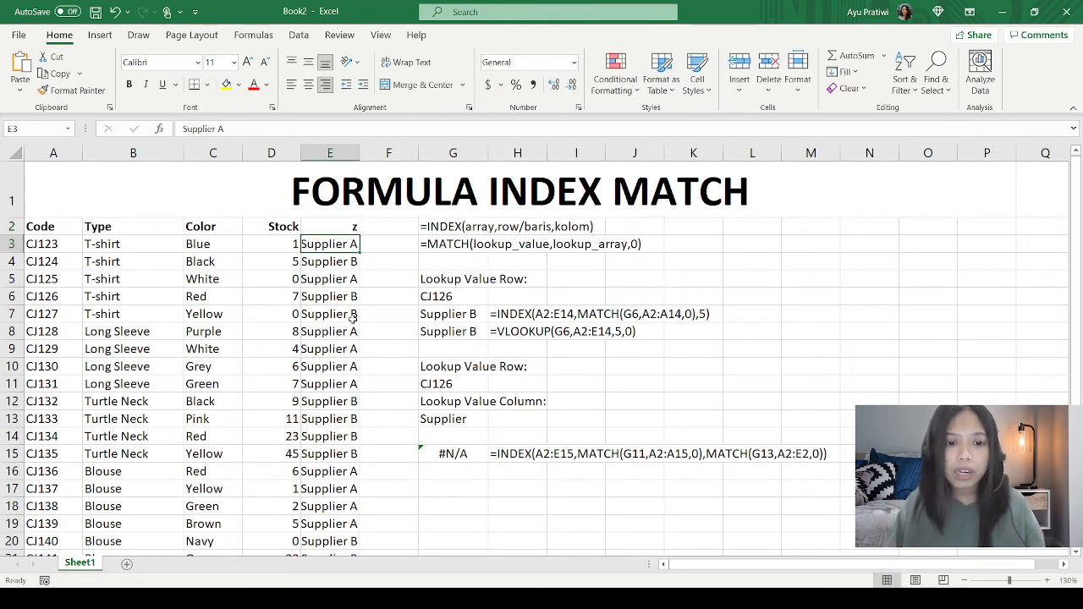
# Step: Undo the header changes in E2 and review the row-and-column lookup block in G10:M15
pyautogui.moveTo(445, 366); pyautogui.dragTo(825, 457)
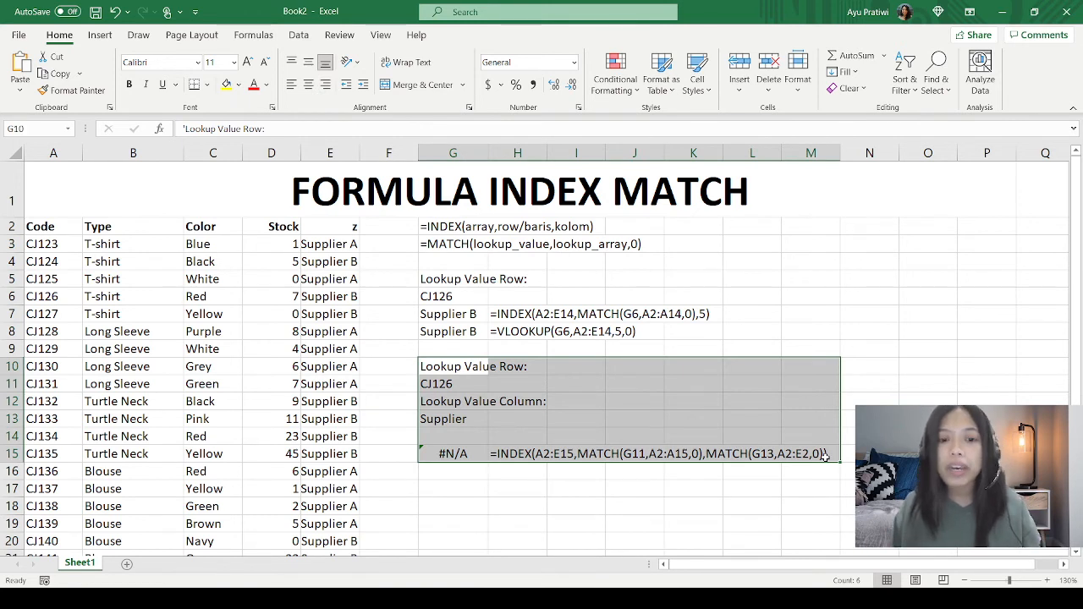
pyautogui.click(307, 227)
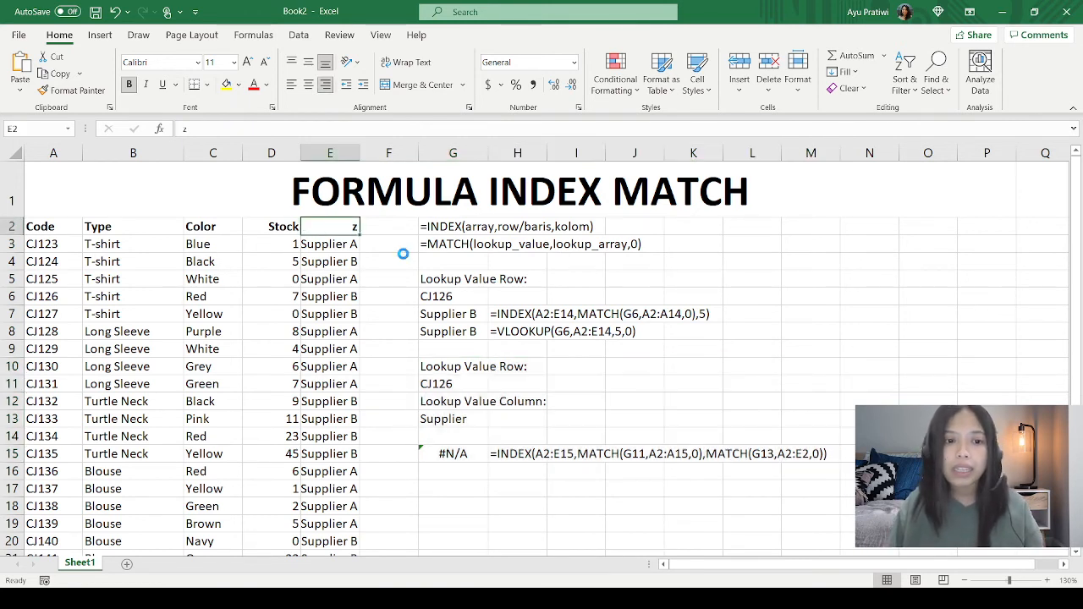
pyautogui.hotkey('ctrl', 'z')
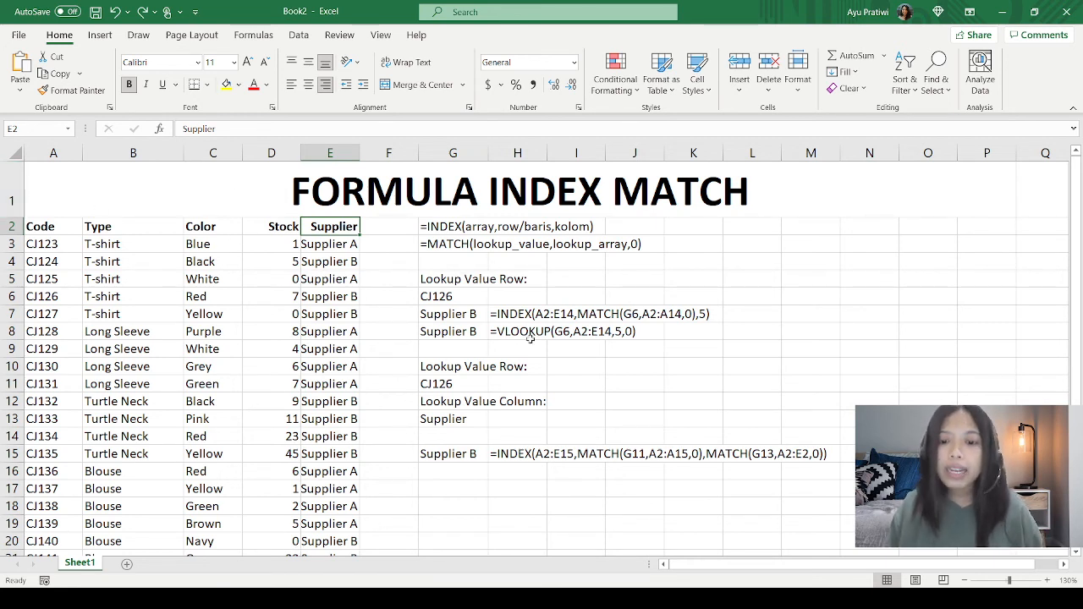
pyautogui.moveTo(464, 369); pyautogui.dragTo(813, 456)
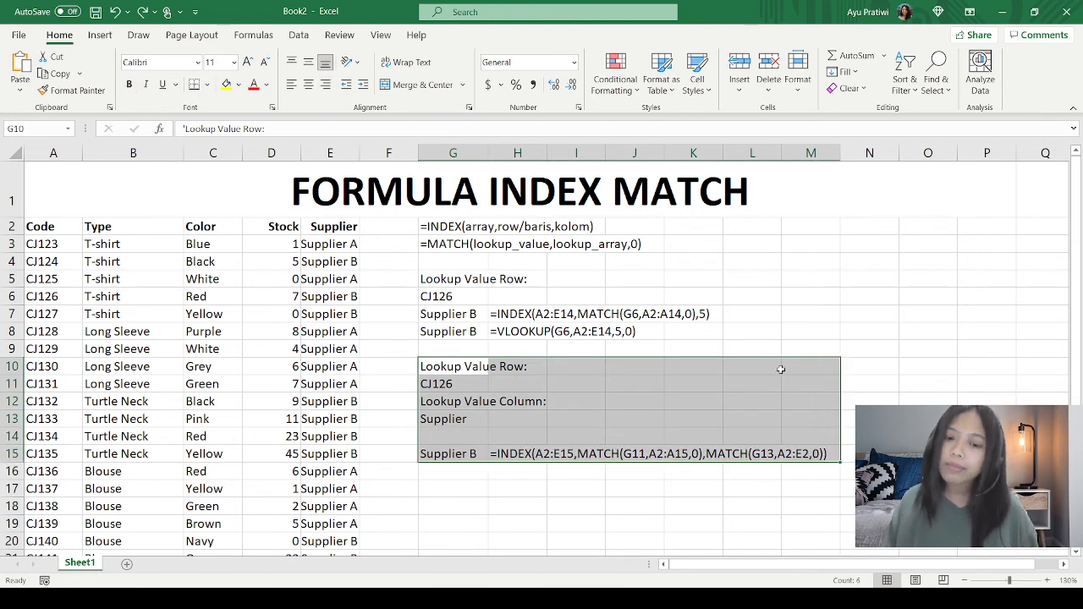
pyautogui.click(797, 327)
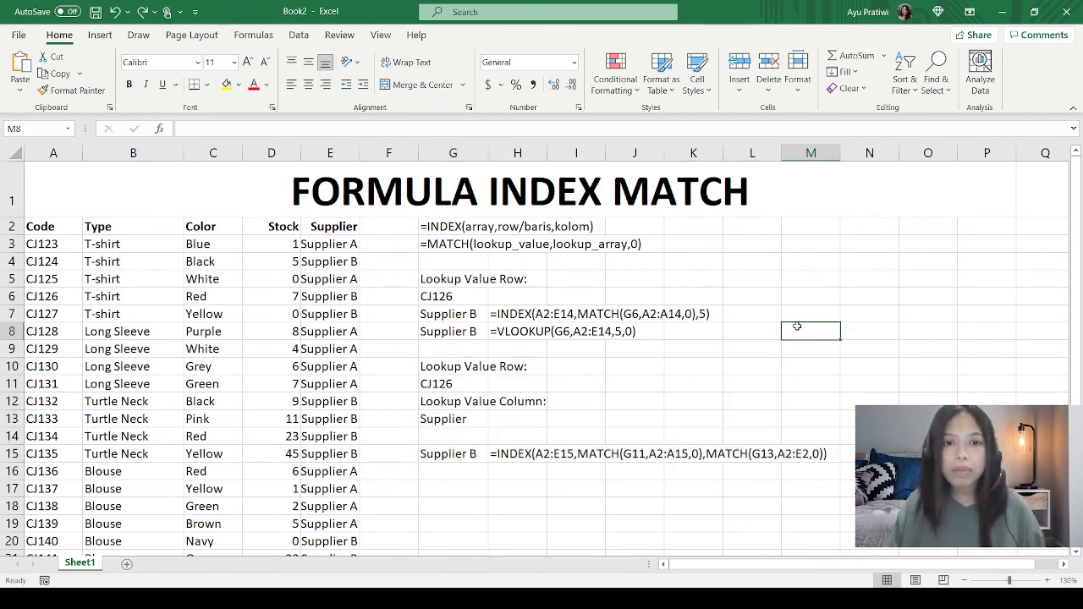